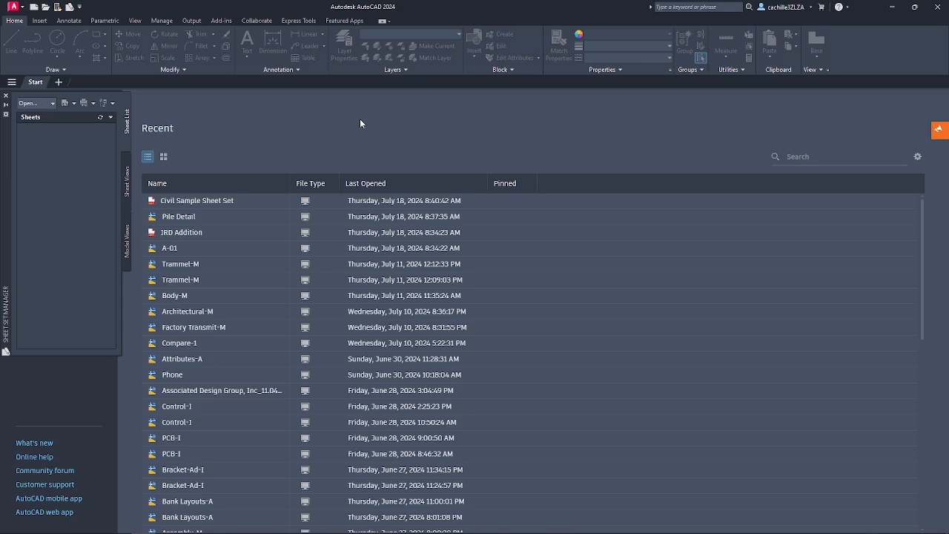
Start a new sheet set based on the example Manufacturing Imperial Sheet Set.
left_click(52, 103)
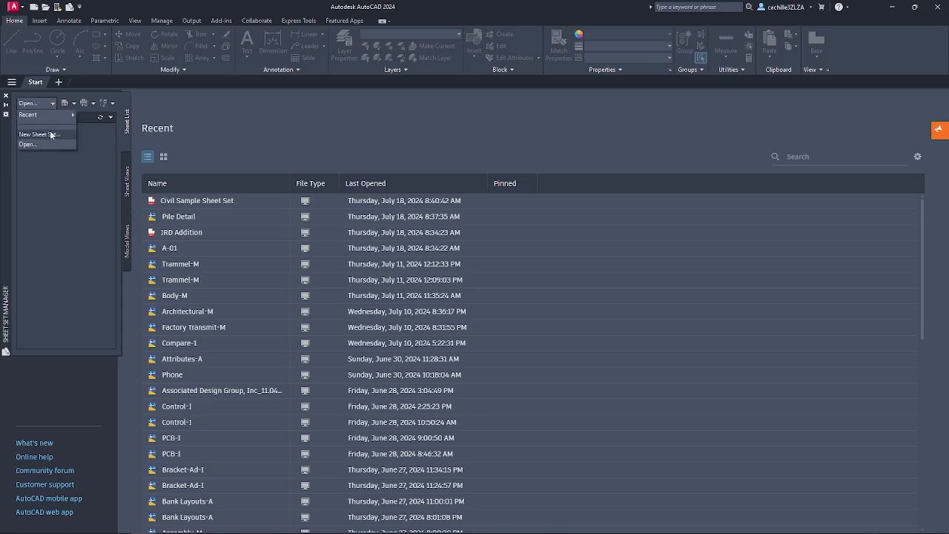
left_click(49, 134)
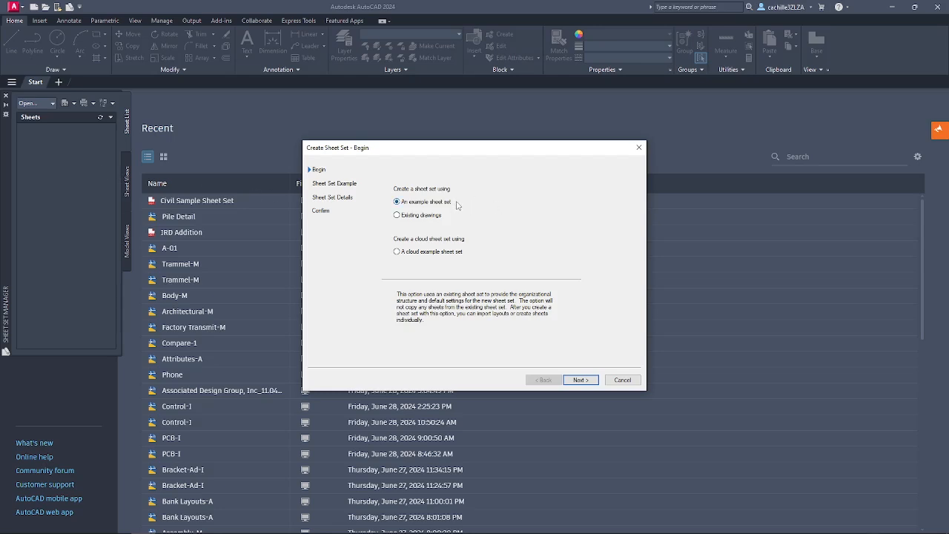
left_click(588, 380)
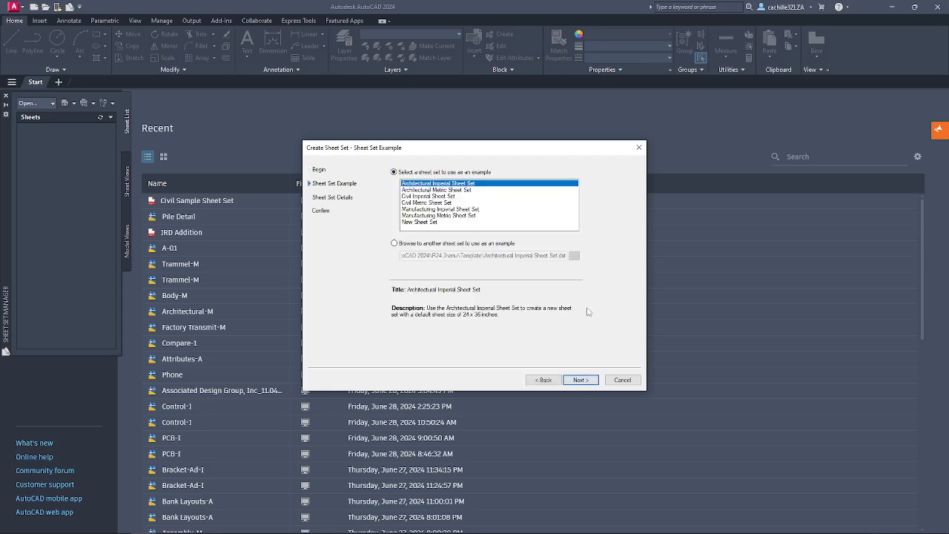
left_click(471, 209)
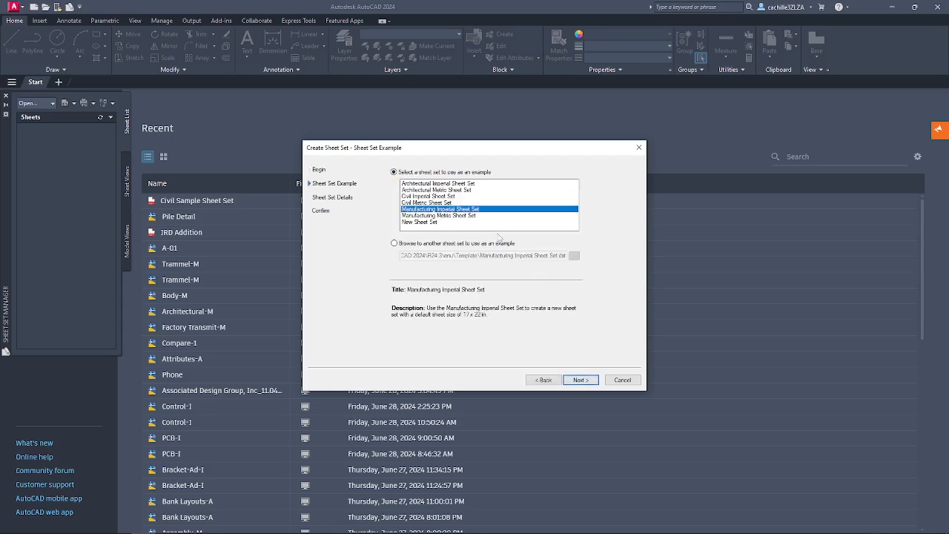
left_click(583, 385)
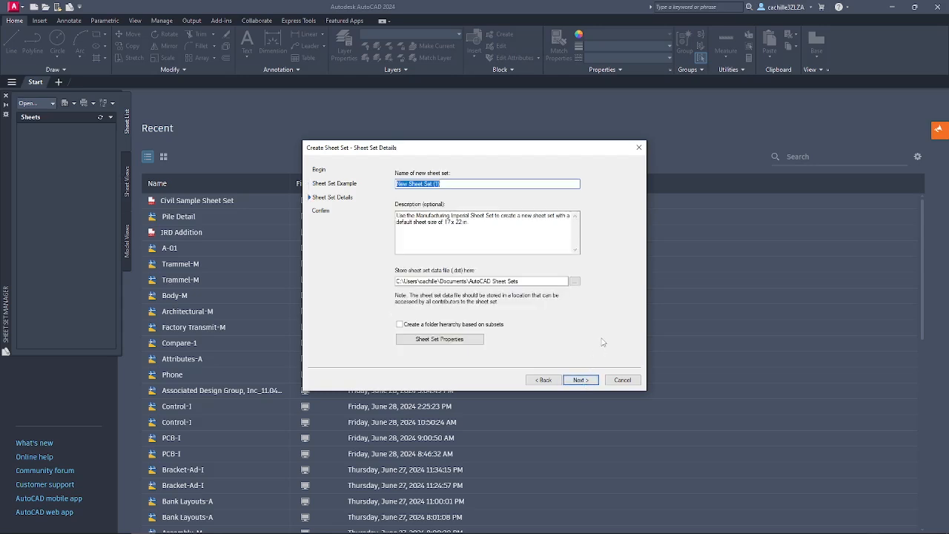
Name the new sheet set Yoke Assembly and store its data file in the practice files' Projects\Yoke Assembly folder.
type("Yoke Assembly")
left_click(575, 281)
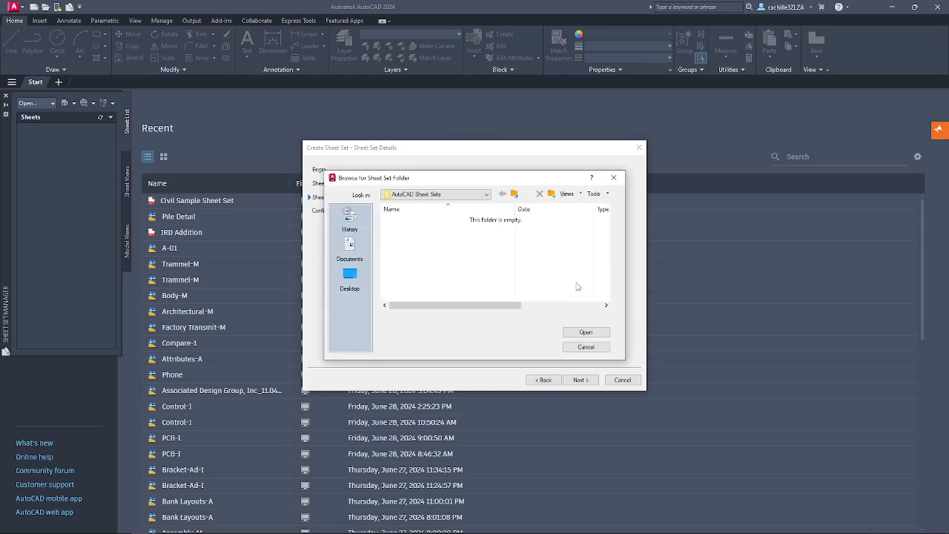
left_click(487, 195)
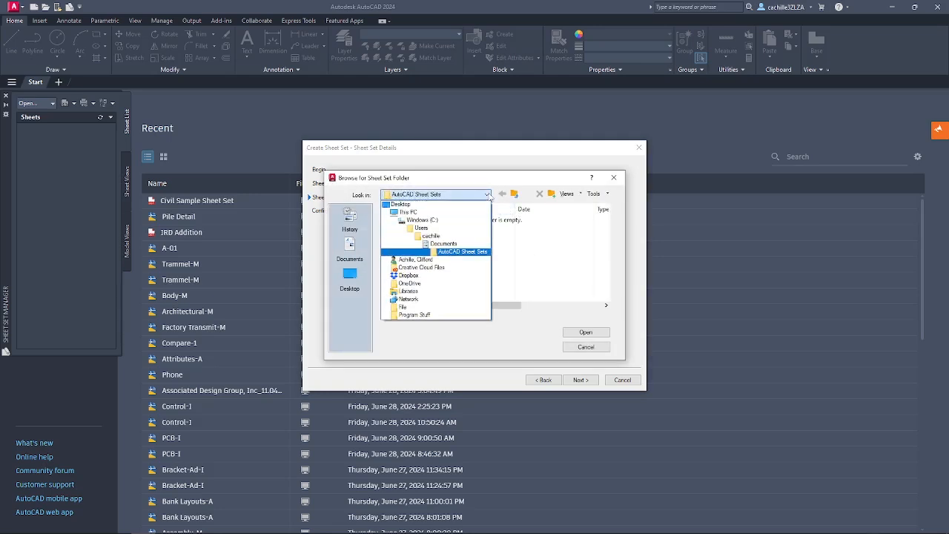
left_click(454, 213)
double_click(435, 268)
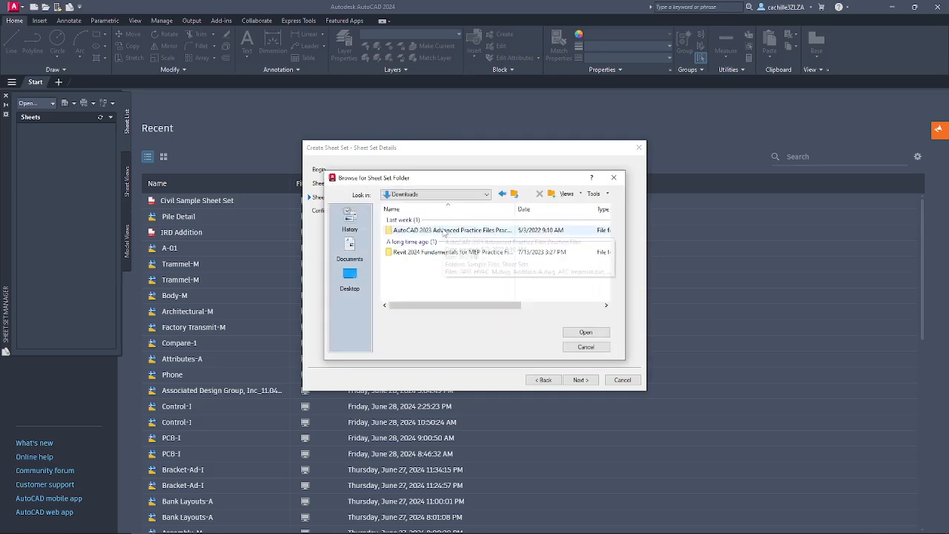
double_click(445, 231)
double_click(415, 229)
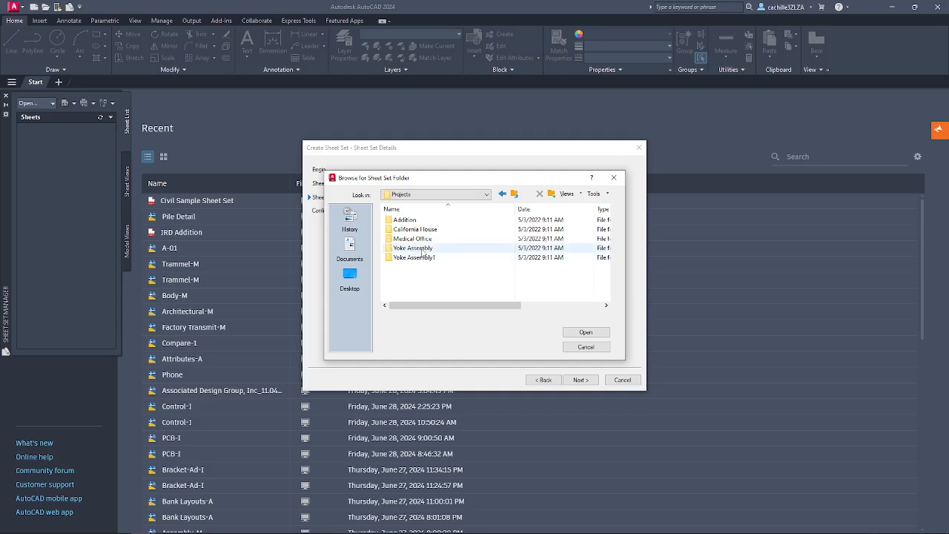
double_click(422, 251)
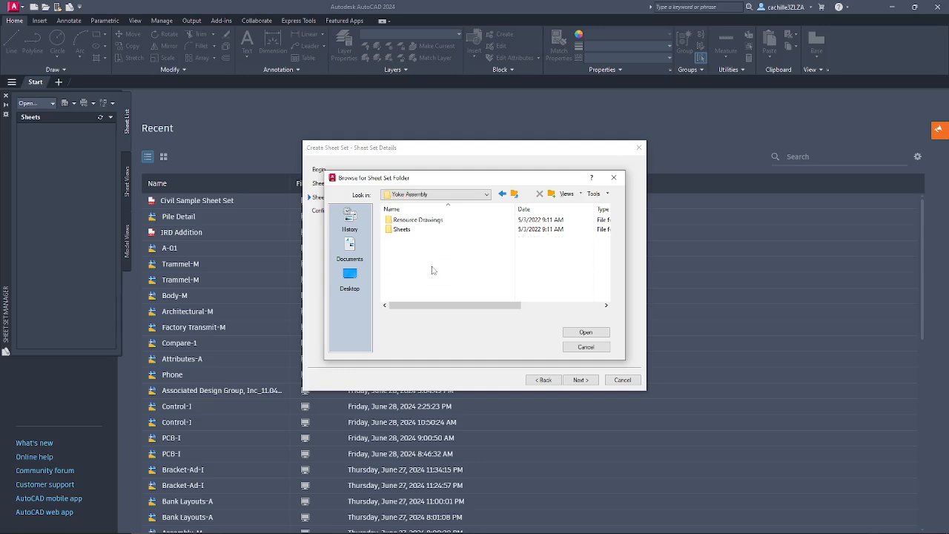
left_click(586, 332)
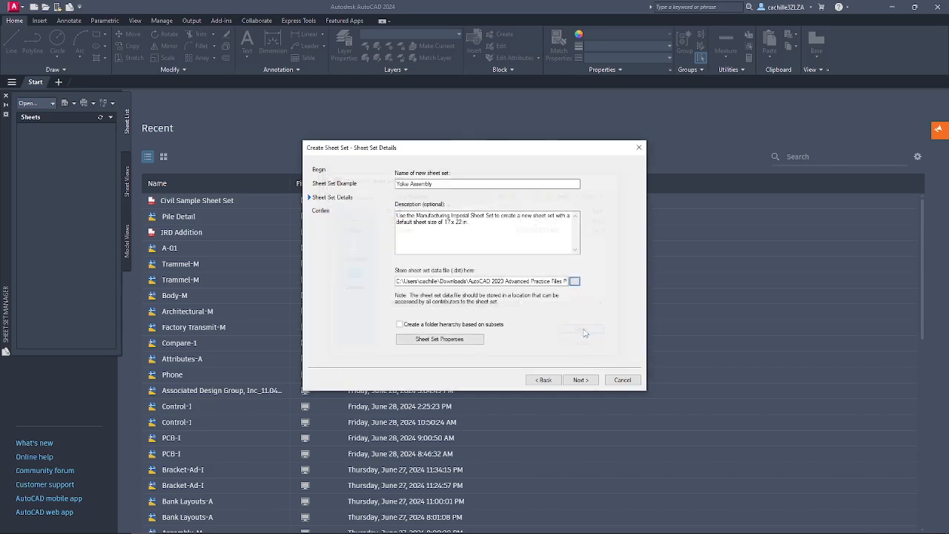
In the sheet set properties, add the Yoke Assembly project's Resource Drawings folder as the model view location.
left_click(446, 340)
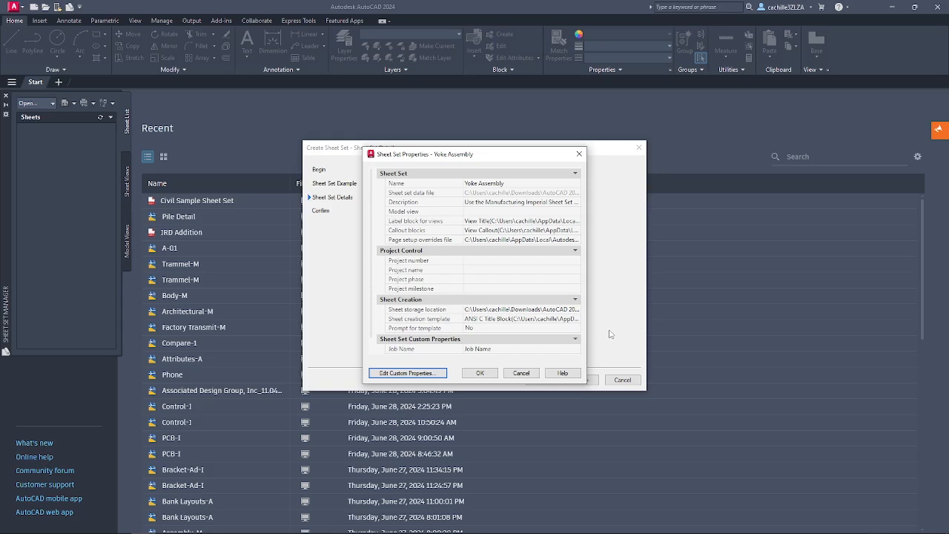
left_click(544, 213)
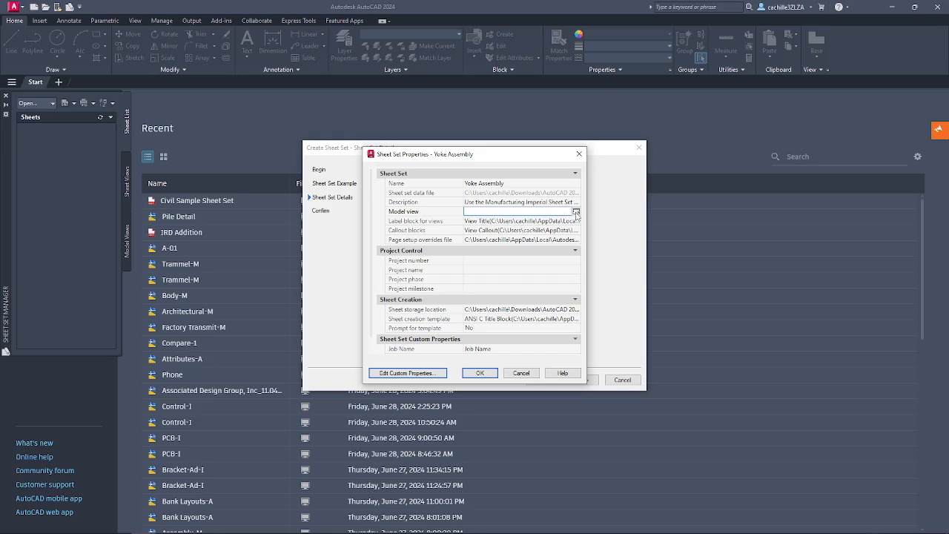
left_click(576, 212)
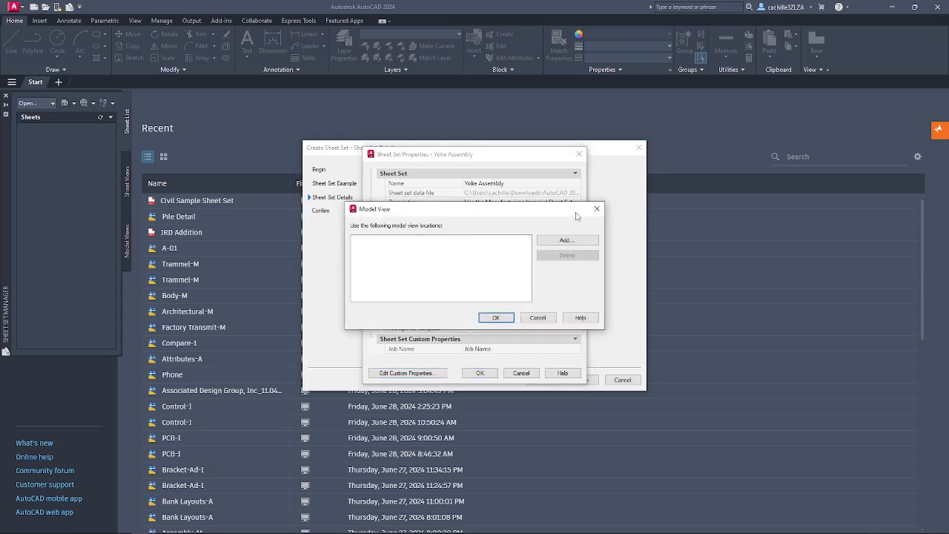
left_click(566, 241)
left_click(491, 163)
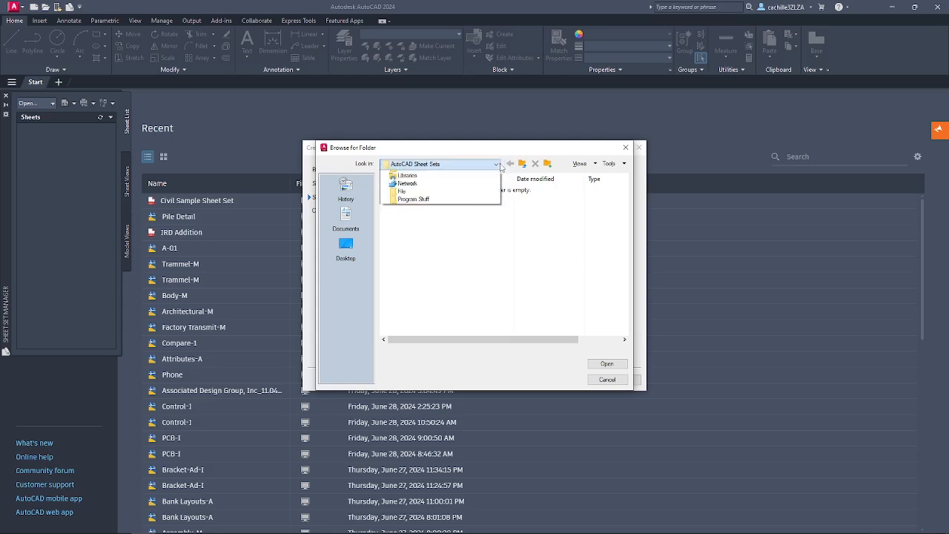
left_click(480, 183)
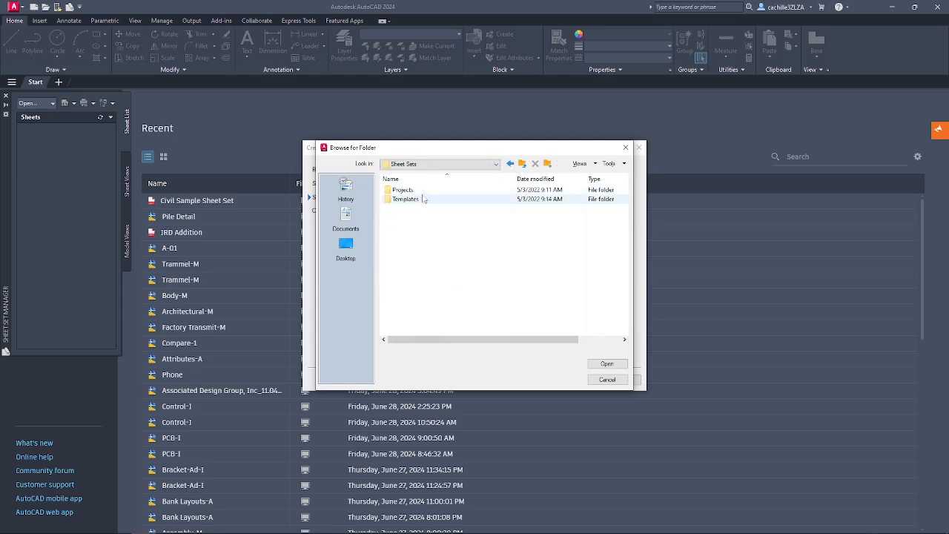
left_click(423, 193)
double_click(424, 190)
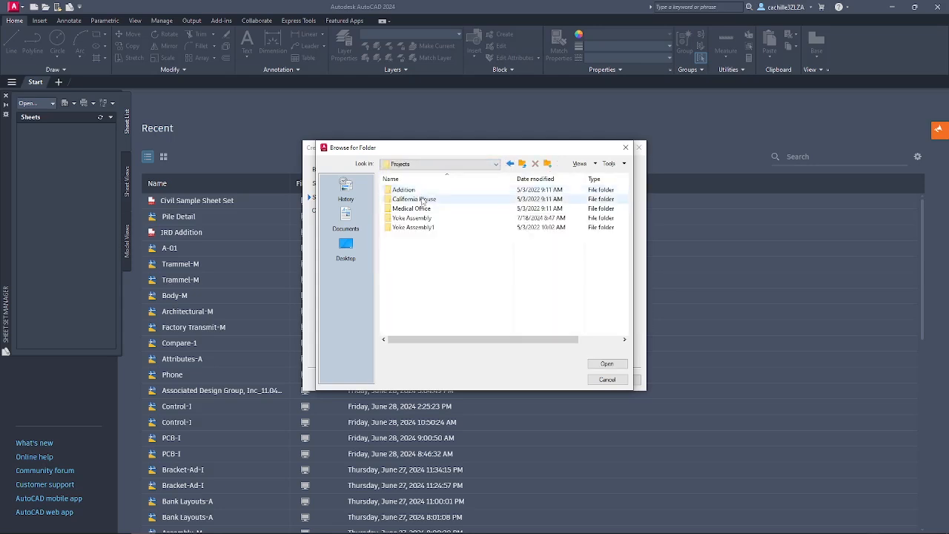
double_click(425, 224)
double_click(427, 191)
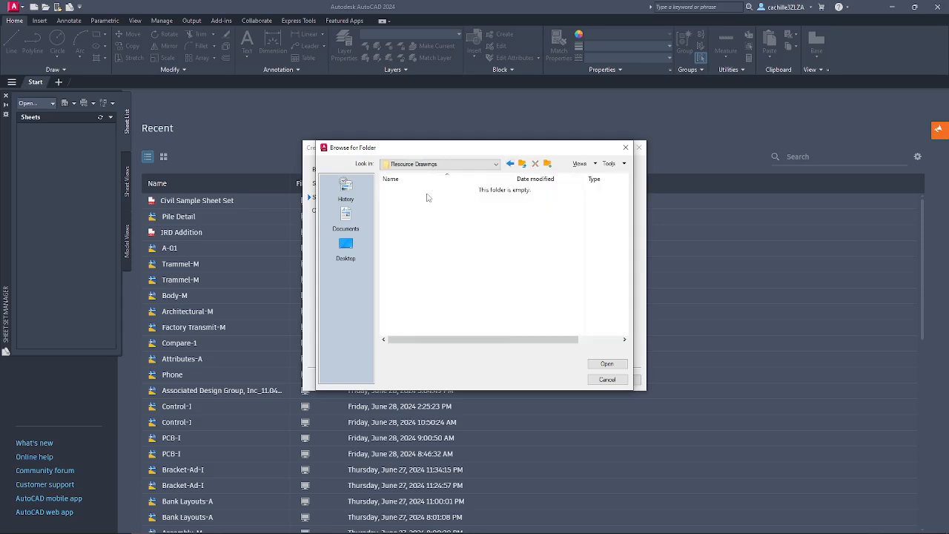
left_click(621, 365)
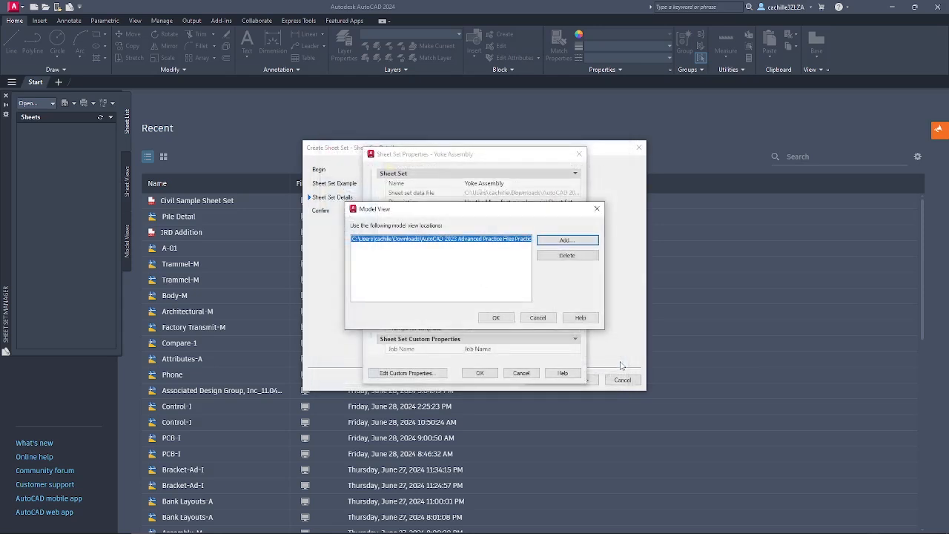
left_click(508, 319)
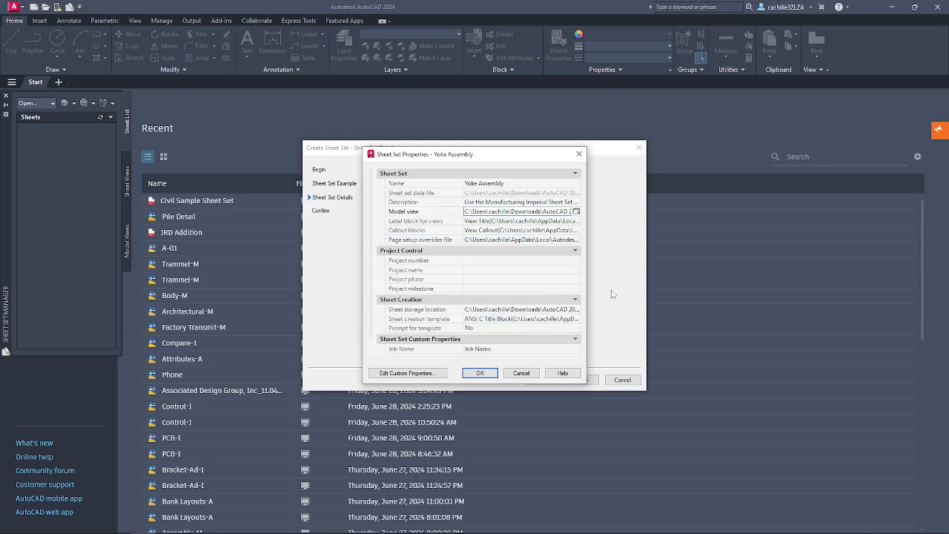
Set the sheet storage location to the Yoke Assembly project's Sheets folder and open the sheet creation template selection.
left_click(575, 310)
left_click(576, 310)
left_click(419, 201)
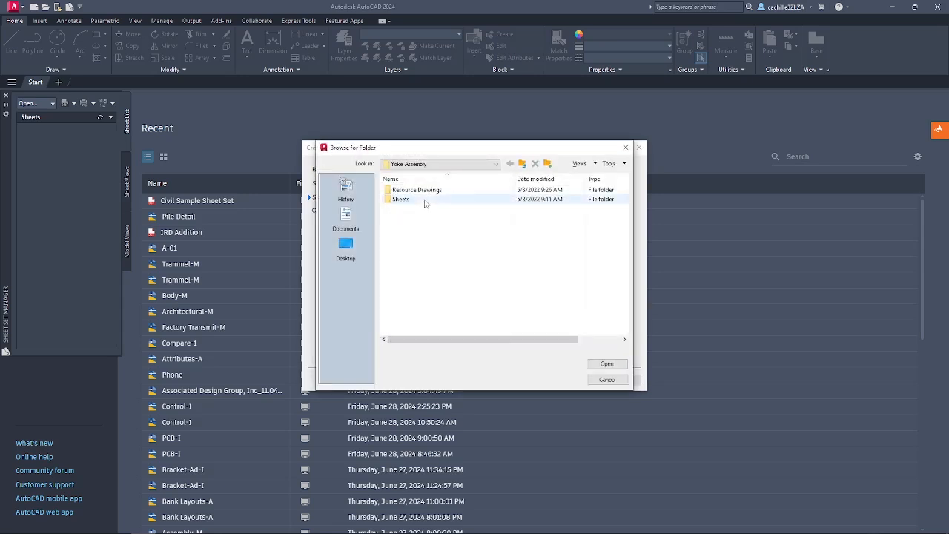
double_click(418, 202)
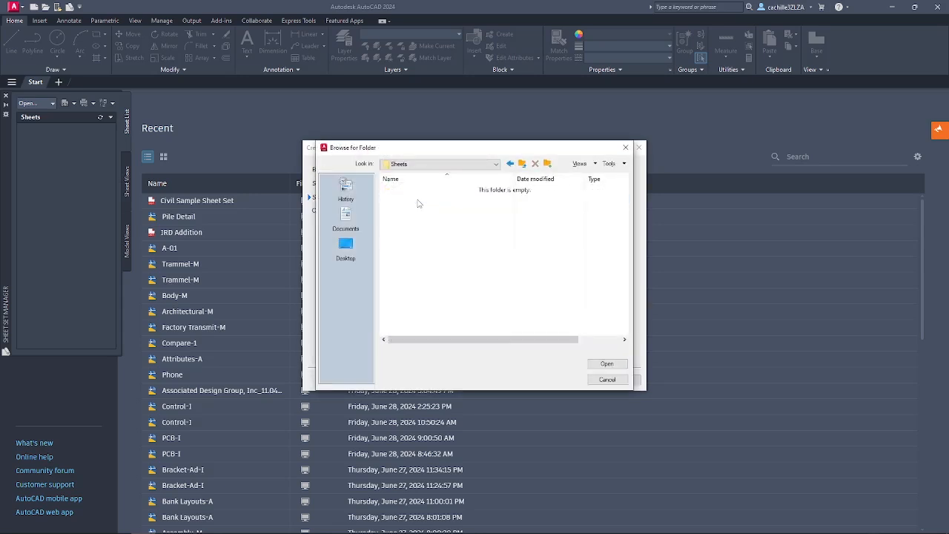
left_click(607, 364)
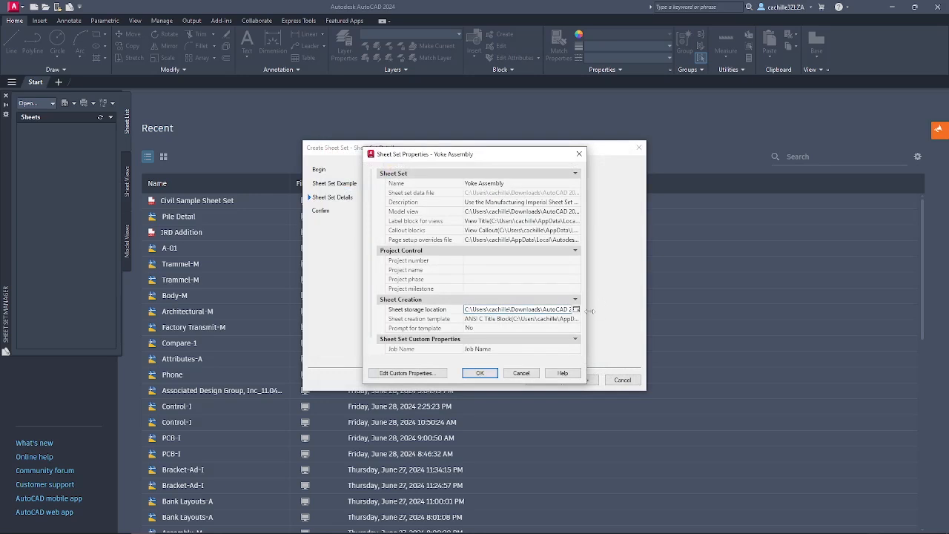
left_click(577, 319)
left_click(582, 230)
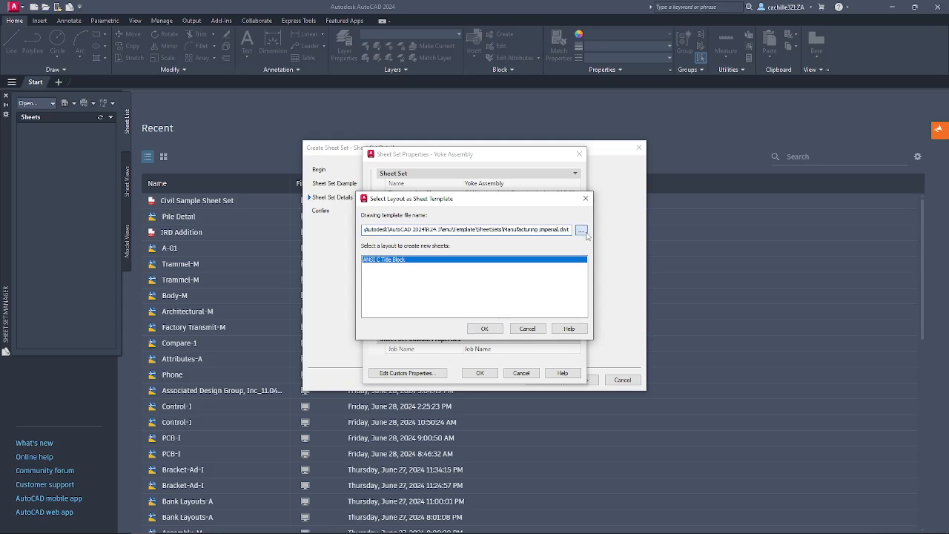
double_click(420, 203)
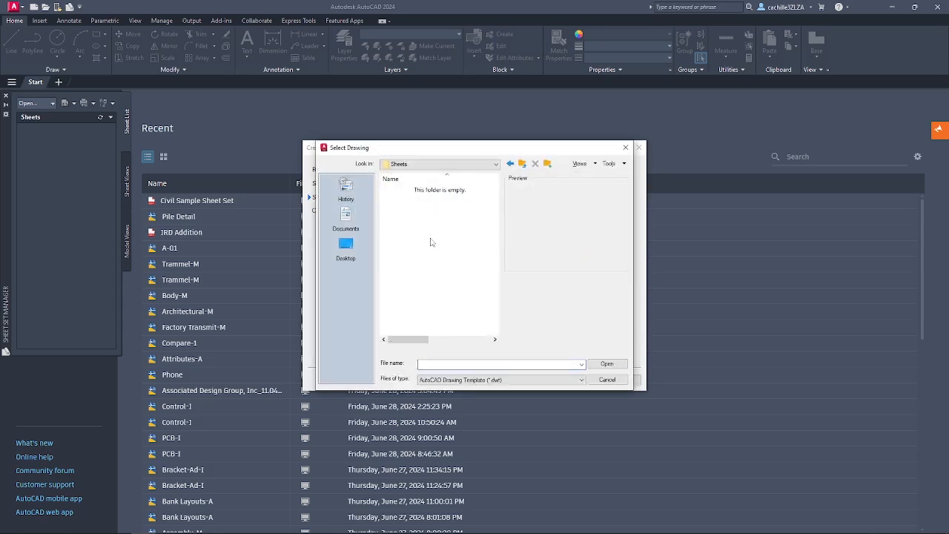
left_click(608, 379)
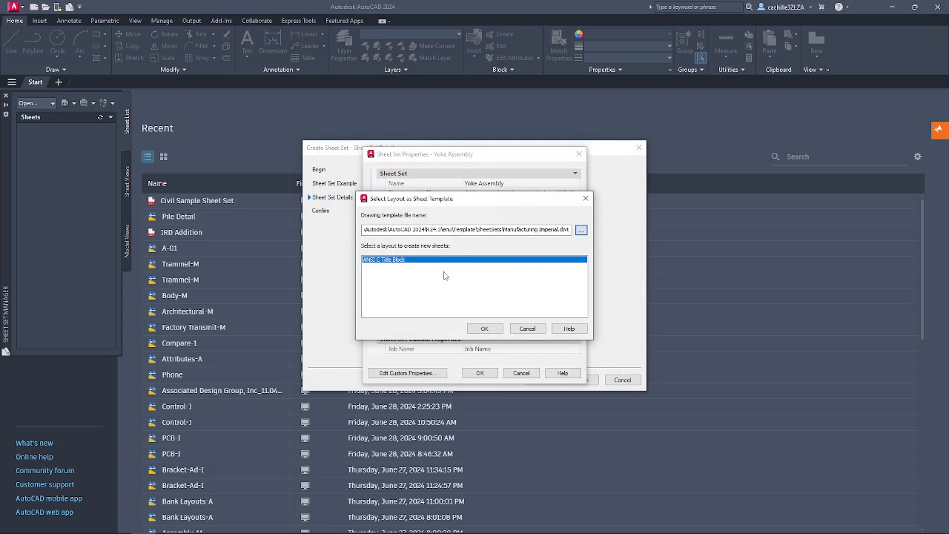
Set the sheet creation template to SS-MECH-C-SIZED.dwt from the Sheet Sets\Templates folder, using the ANSI C Title Block layout.
left_click(582, 230)
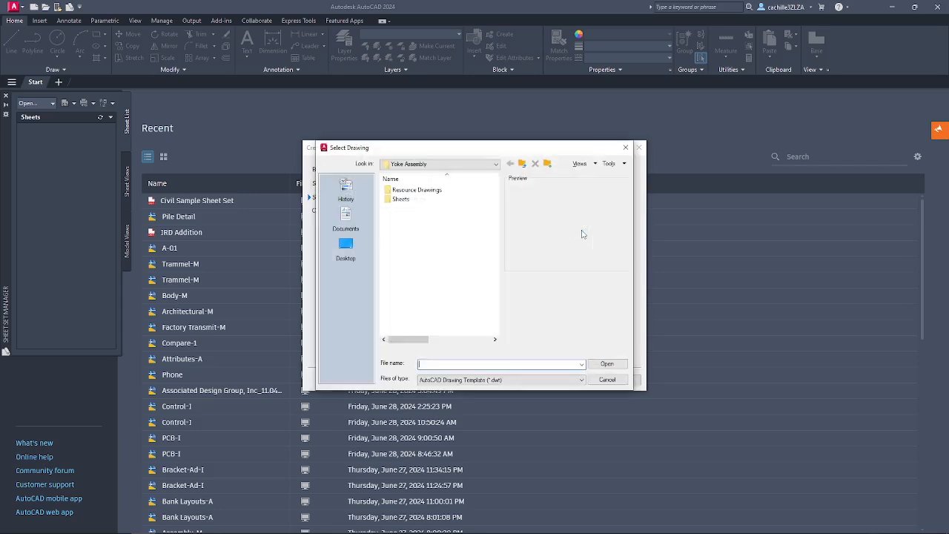
left_click(525, 164)
left_click(524, 164)
left_click(525, 164)
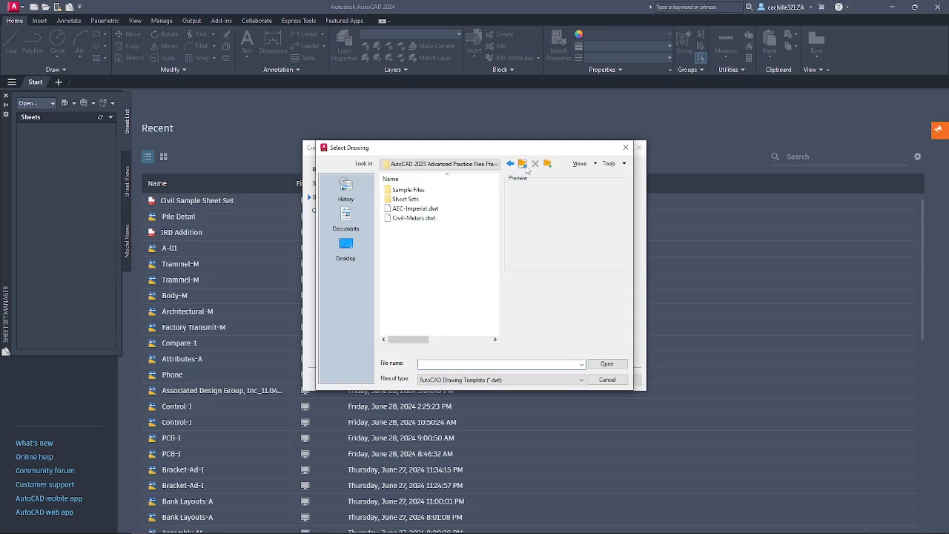
double_click(417, 200)
double_click(417, 202)
left_click(436, 200)
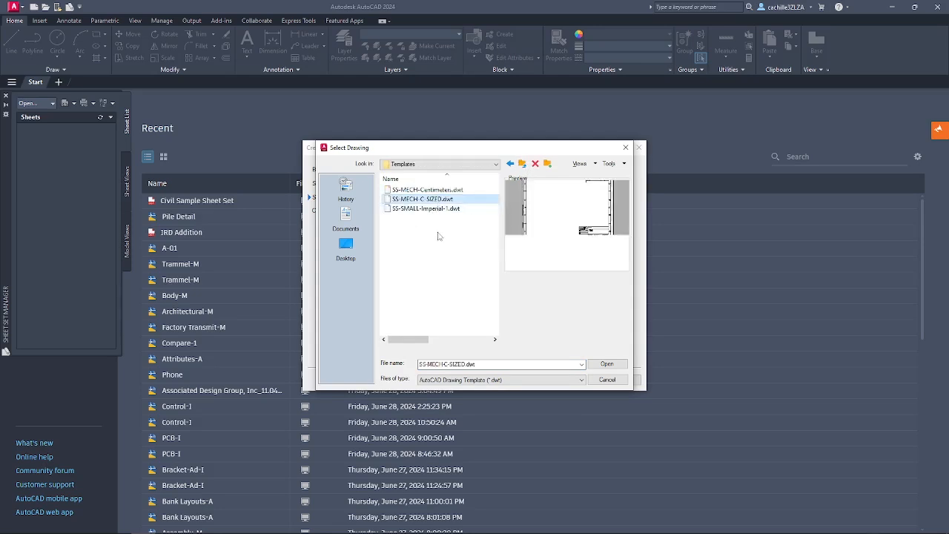
left_click(607, 363)
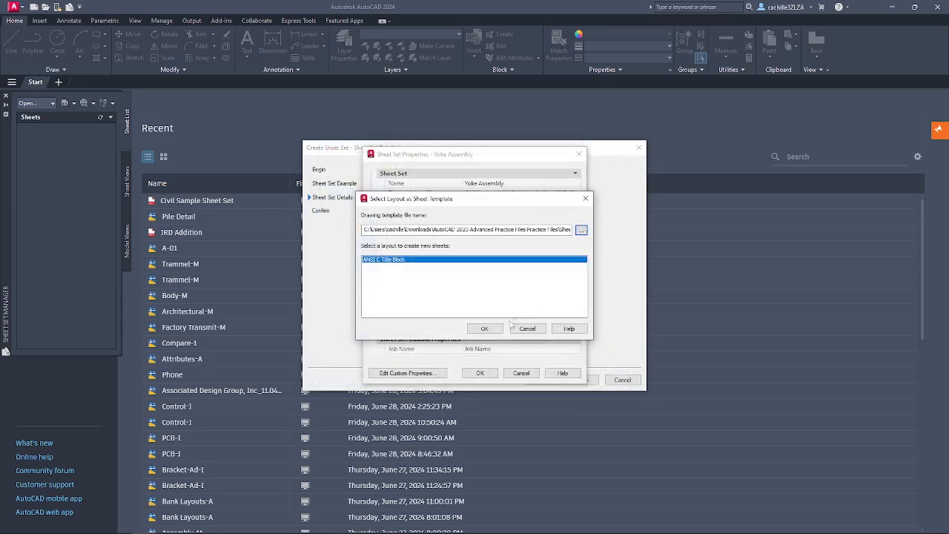
left_click(486, 328)
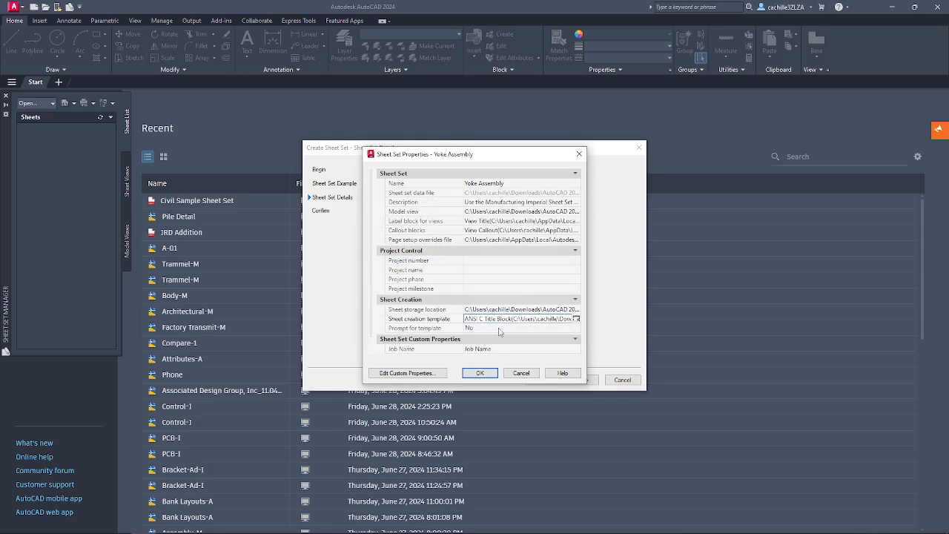
Fill in the custom properties with job name Yoke Assembly, job number ABC-14_24 and the owner's first name.
scroll(502, 334, "down", 2)
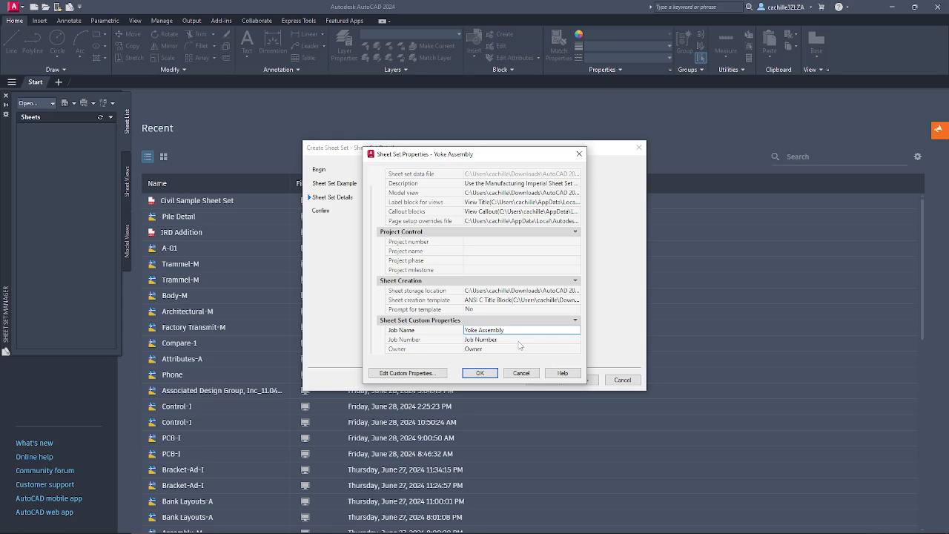
left_click(519, 340)
key("BackSpace")
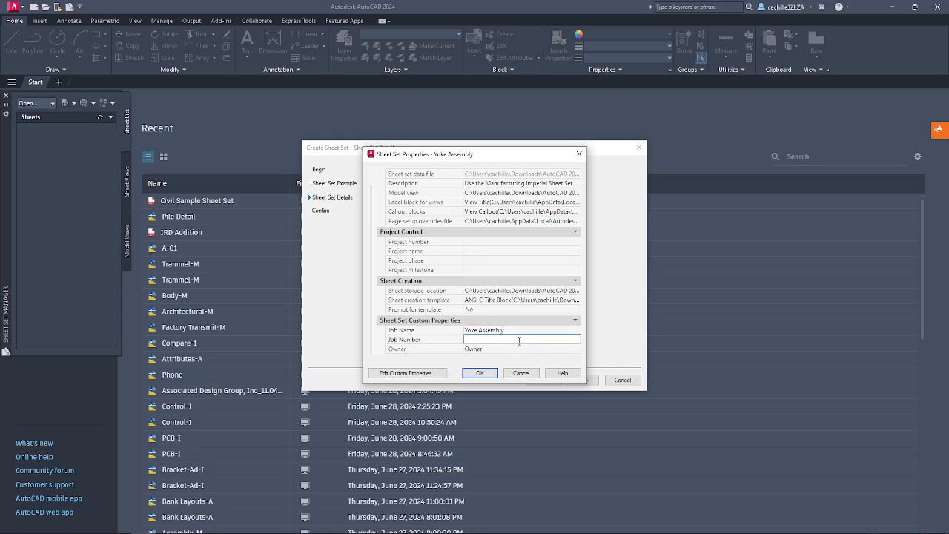
type("ABC-14_24")
left_click(481, 348)
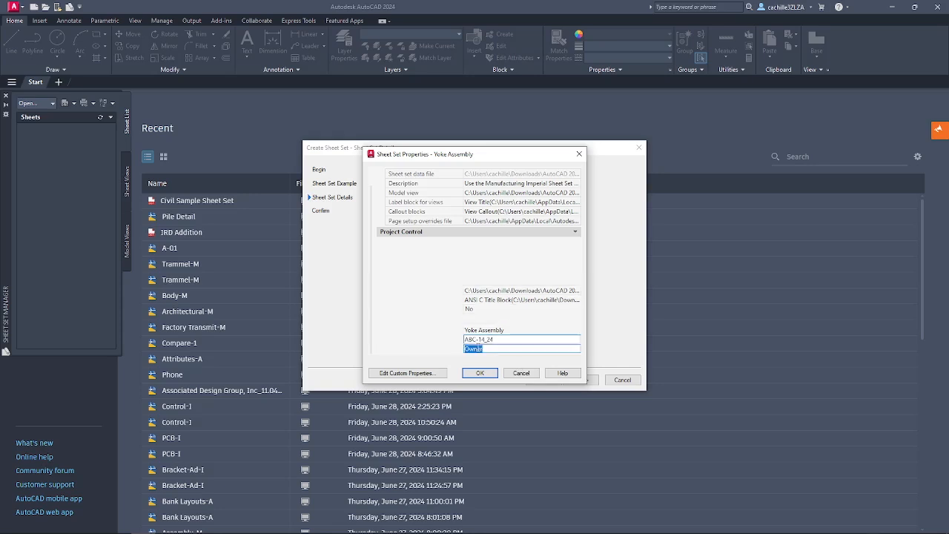
key("BackSpace")
type("Cliff")
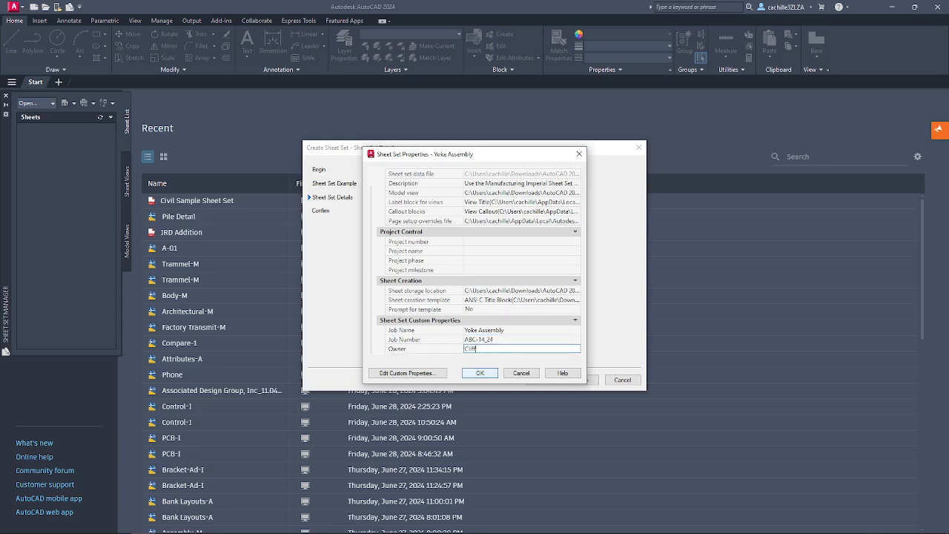
Accept the sheet set properties, finish creating the Yoke Assembly sheet set and remove its Subassemblies subset.
left_click(482, 375)
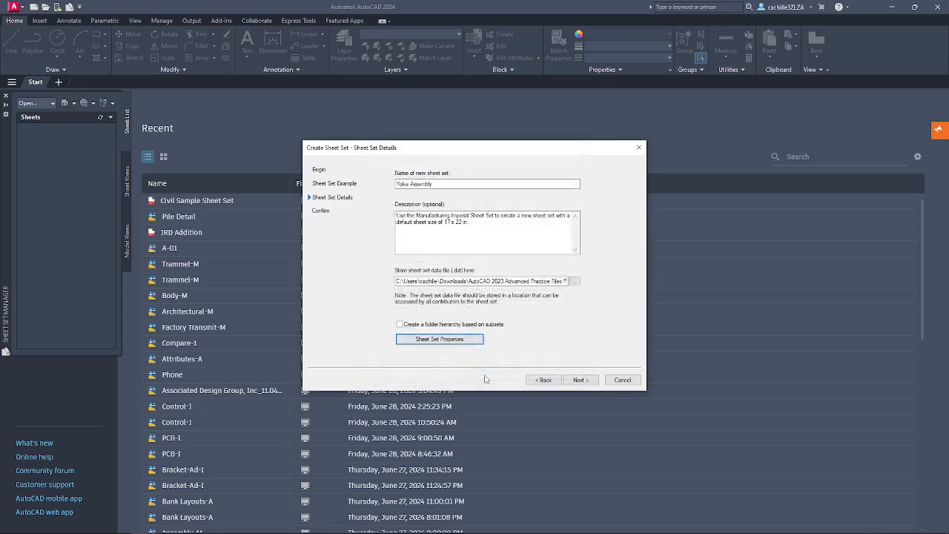
left_click(580, 379)
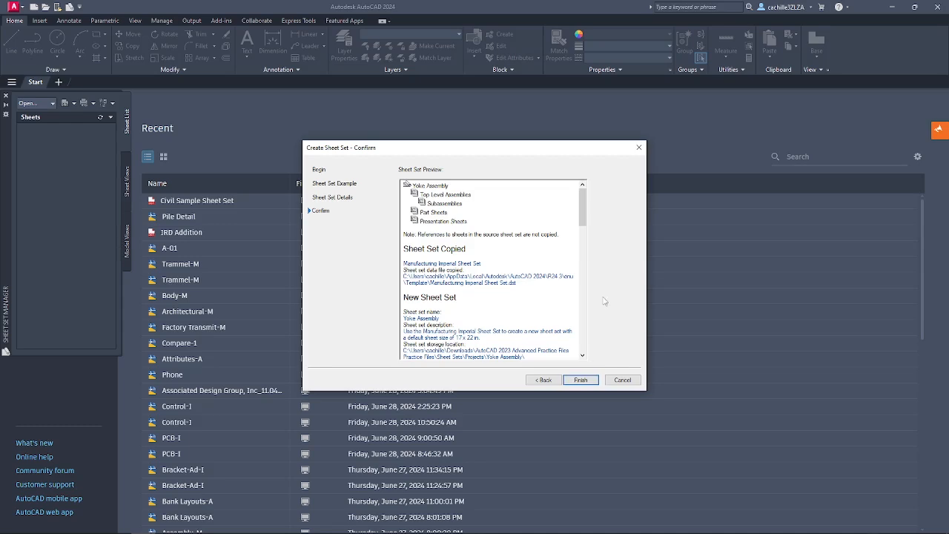
left_click_drag(587, 216, 583, 350)
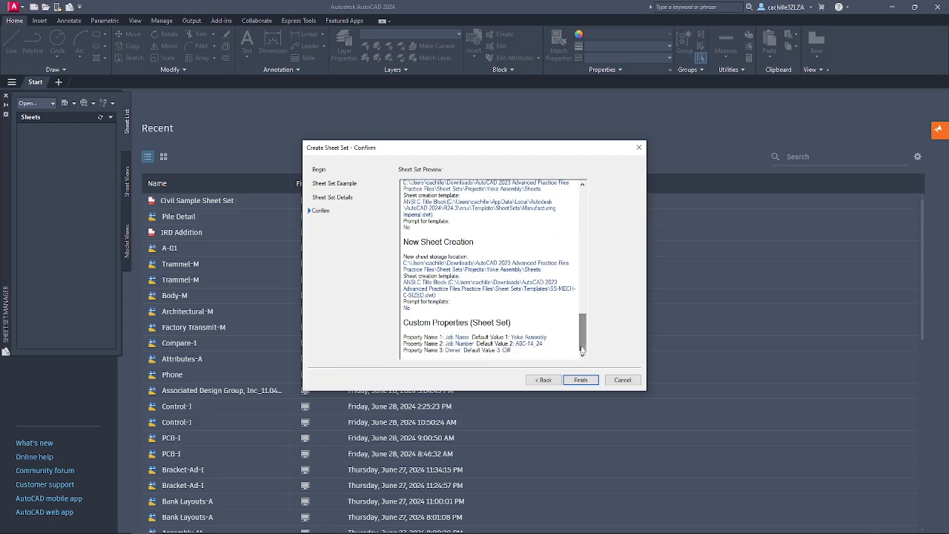
left_click(581, 380)
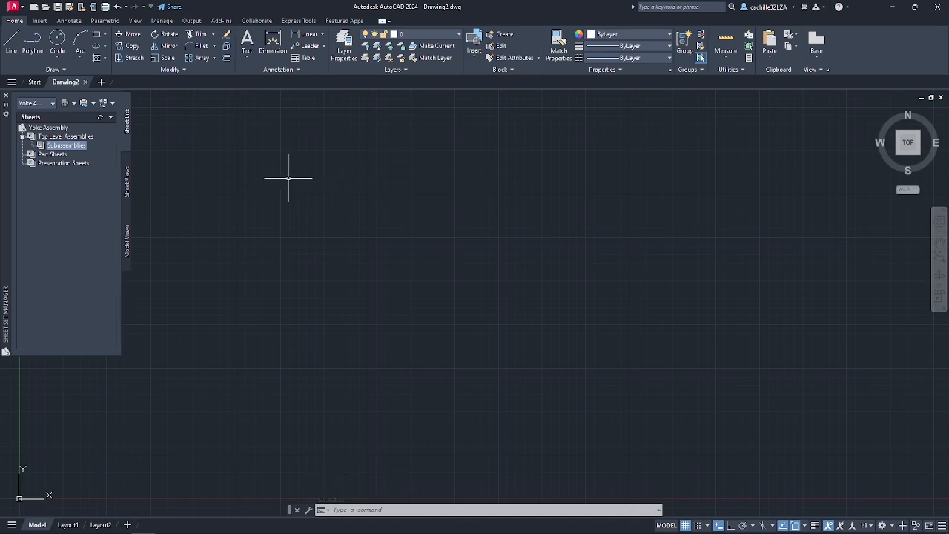
right_click(80, 149)
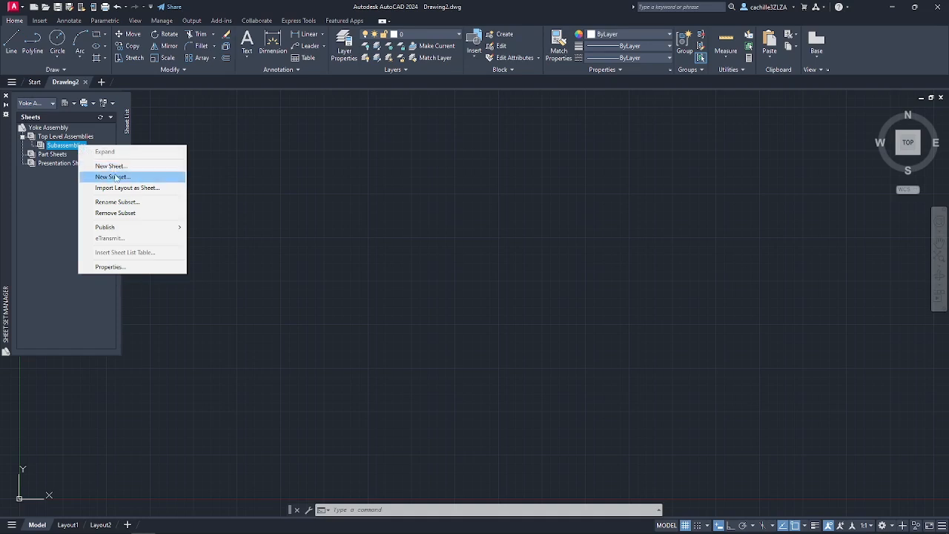
left_click(134, 214)
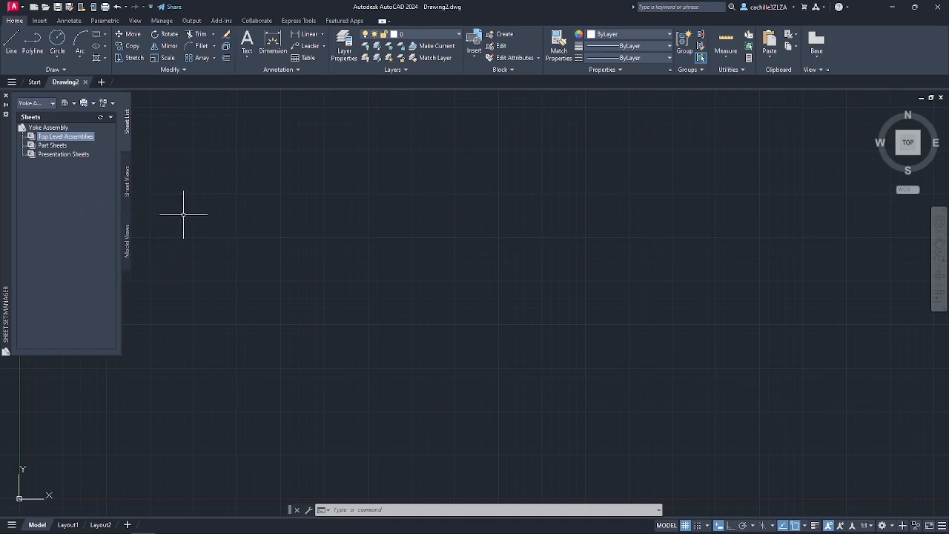
Set the Top Level Assemblies subset's sheet creation template to SS-MECH-C-SIZED.dwt from the practice files' Sheet Sets\Templates folder, using the ANSI C Title Block layout.
right_click(89, 138)
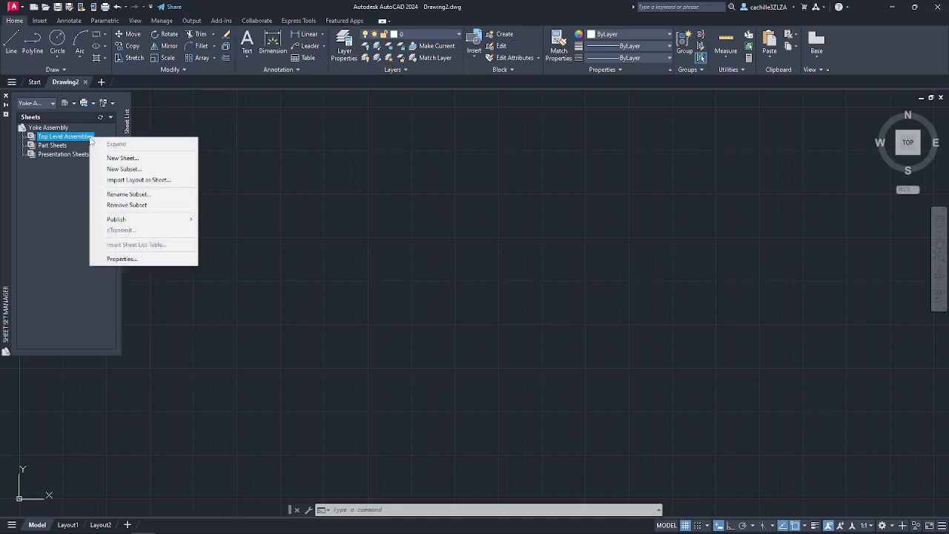
left_click(147, 259)
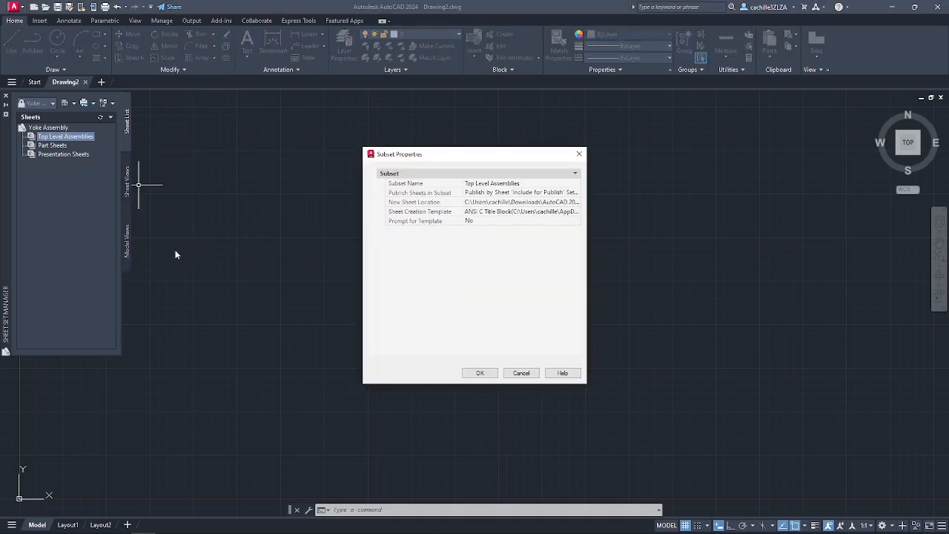
left_click(549, 212)
left_click(579, 211)
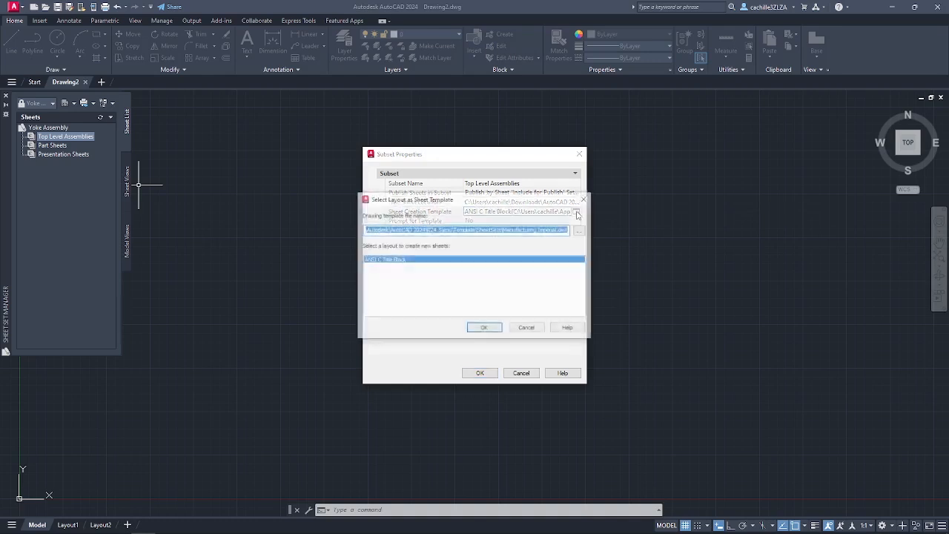
left_click(581, 230)
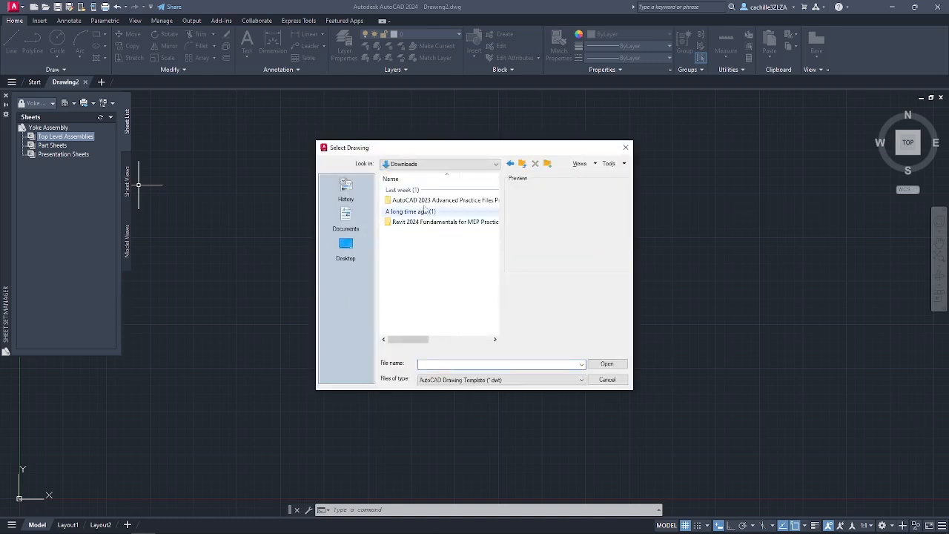
double_click(423, 200)
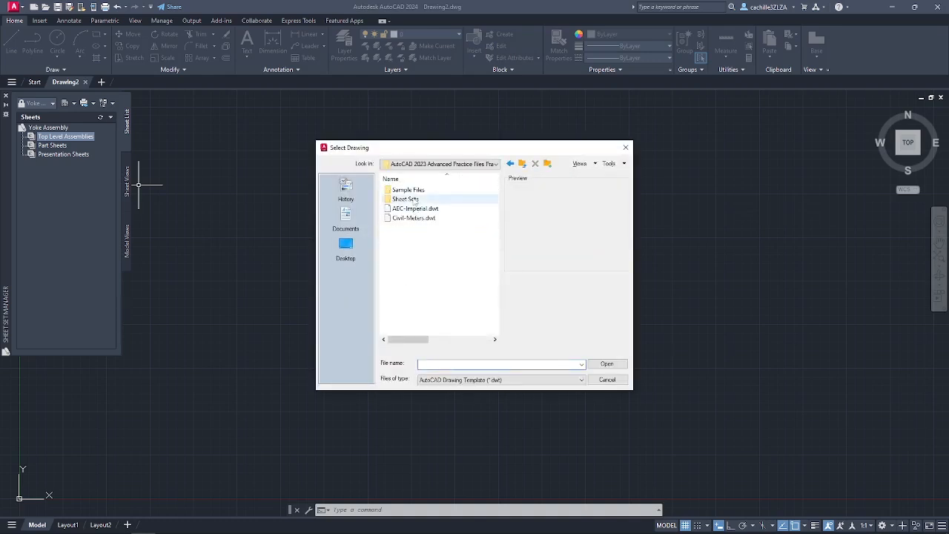
double_click(416, 201)
left_click(428, 199)
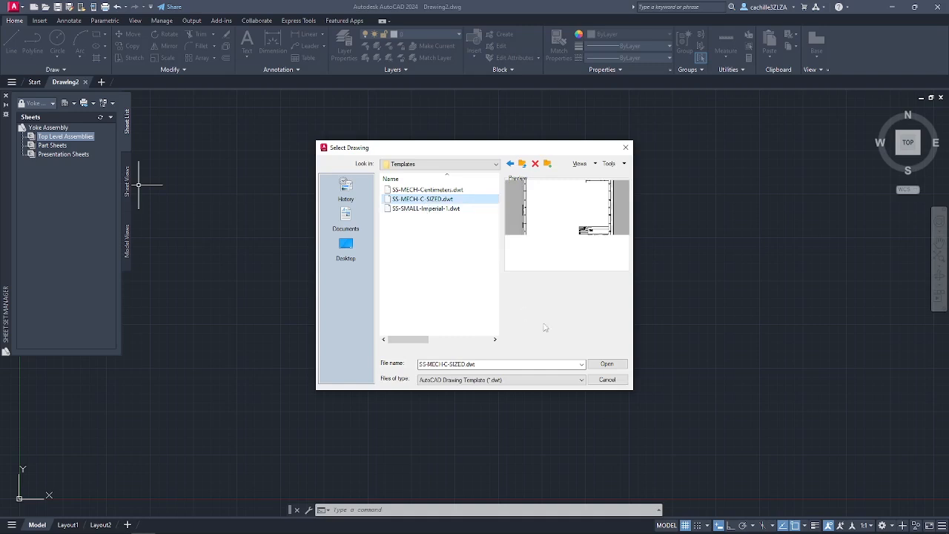
left_click(605, 364)
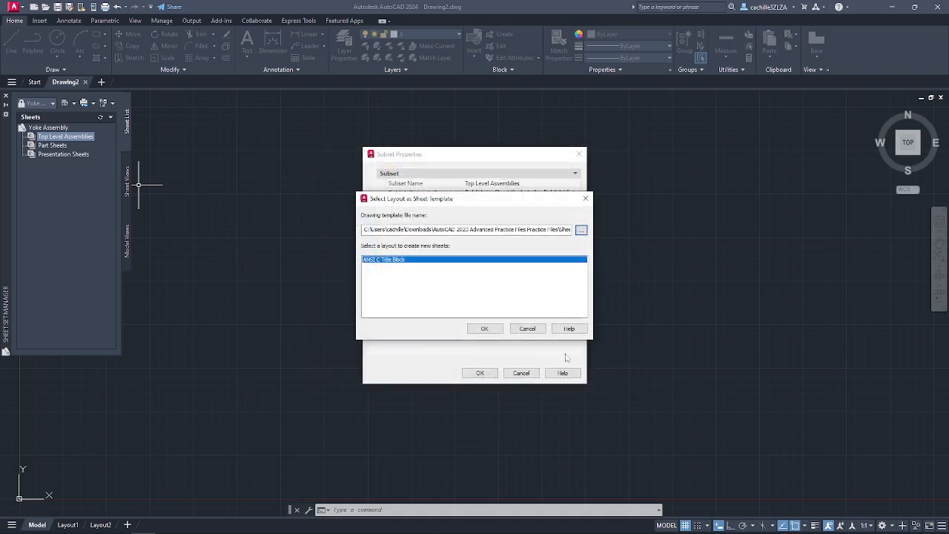
left_click(487, 328)
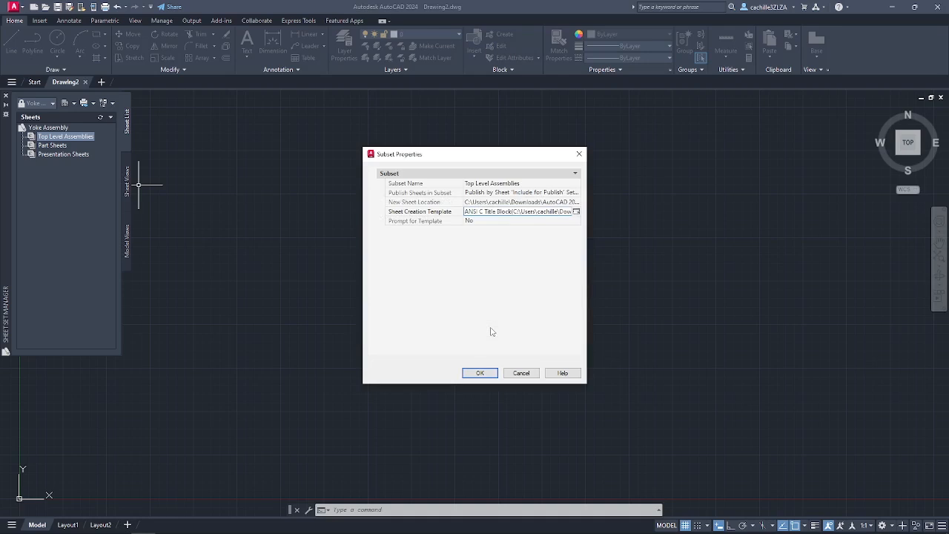
left_click(480, 372)
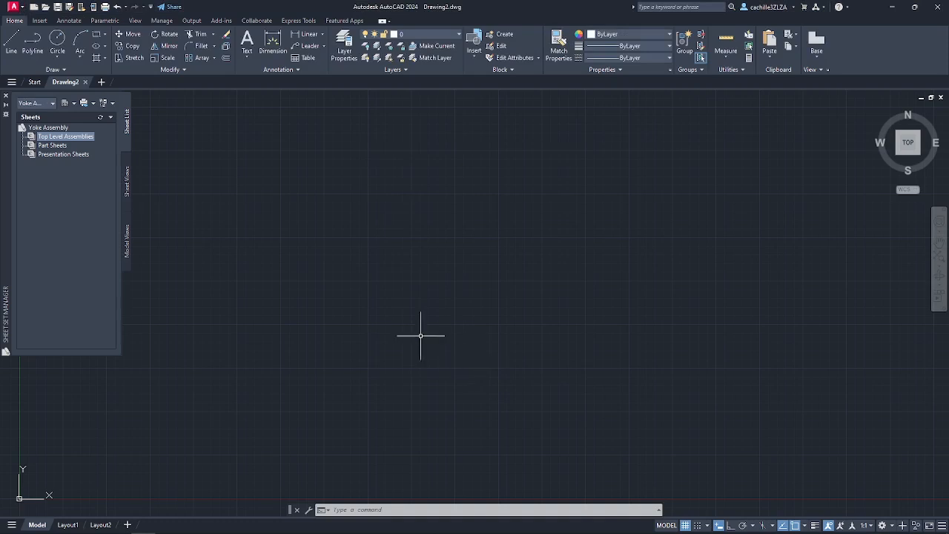
Set the Part Sheets subset's sheet creation template to SS-MECH-C-SIZED.dwt from the Sheet Sets\Templates folder, using the ANSI C Title Block layout.
left_click(64, 147)
right_click(63, 148)
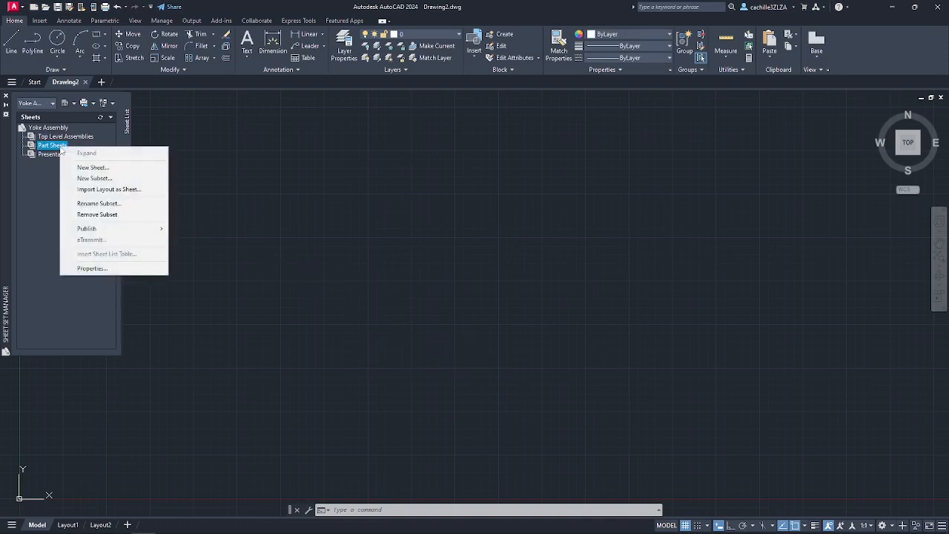
left_click(117, 269)
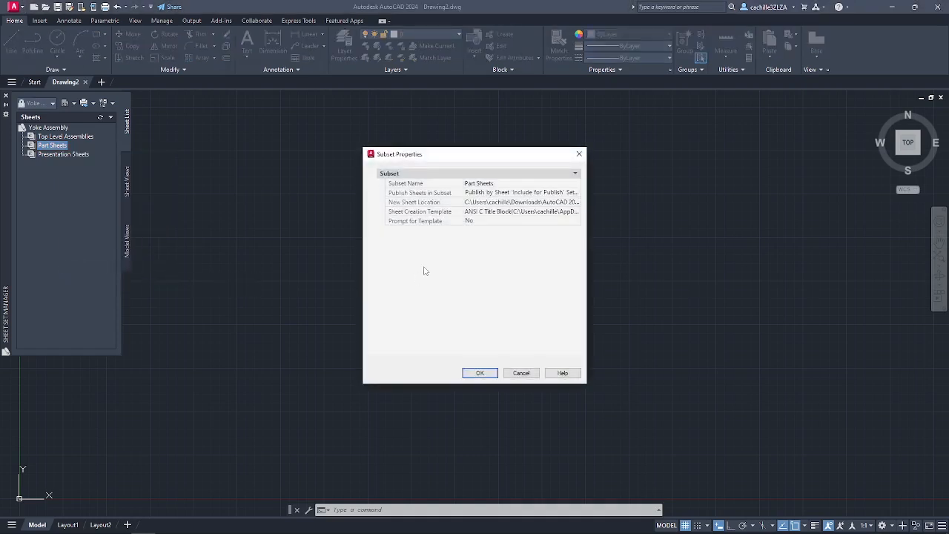
left_click(577, 213)
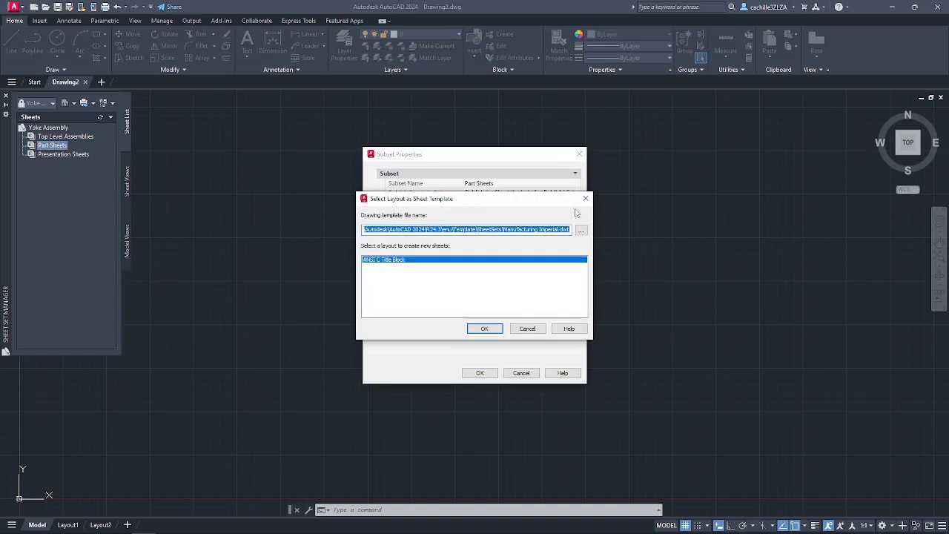
left_click(581, 231)
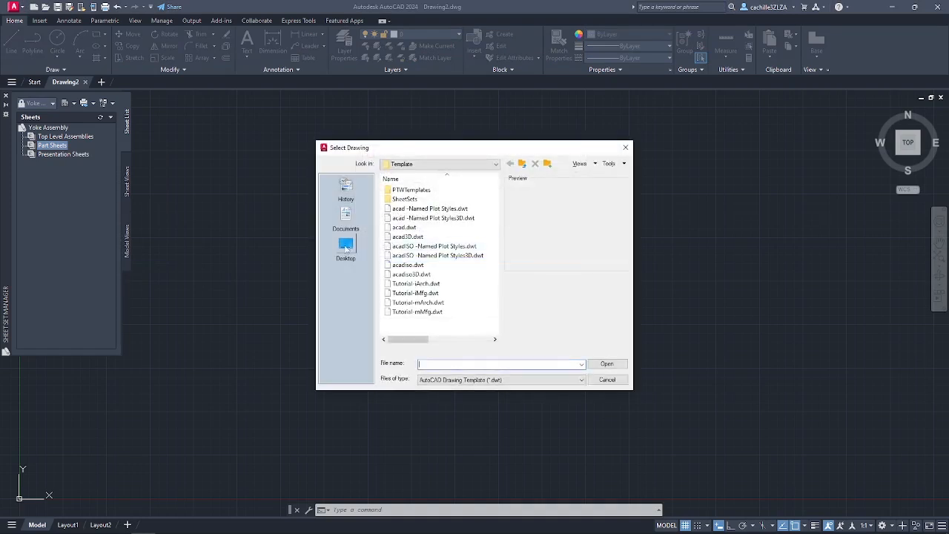
left_click(345, 249)
double_click(427, 227)
double_click(421, 230)
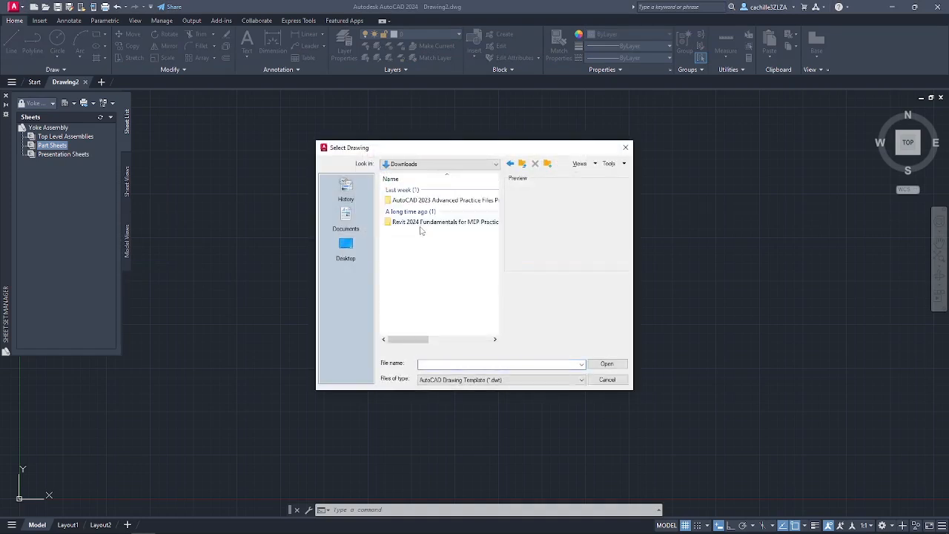
double_click(430, 202)
double_click(423, 200)
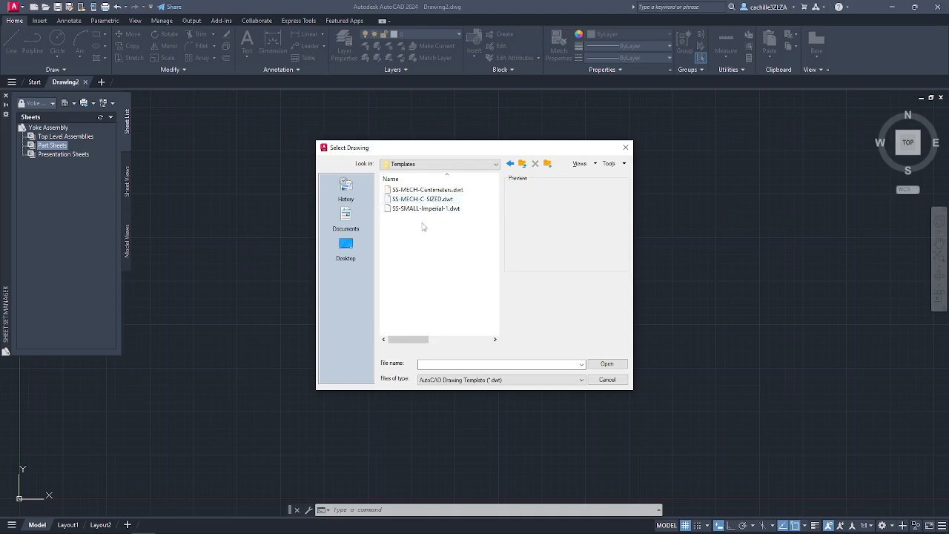
left_click(426, 199)
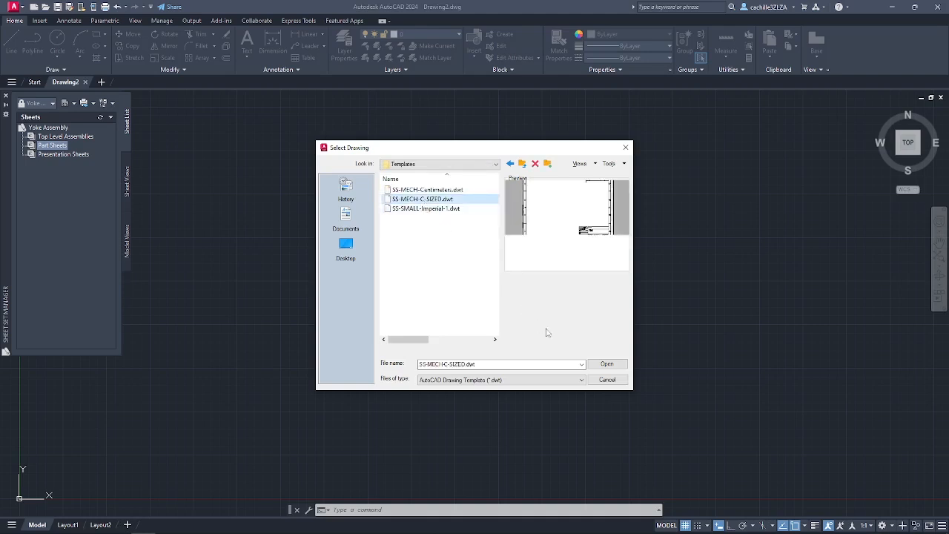
left_click(607, 363)
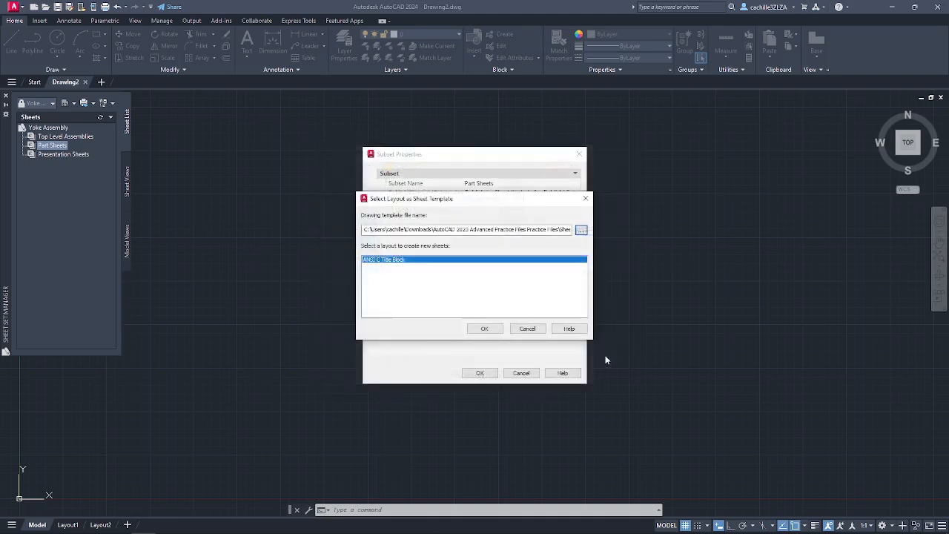
left_click(494, 331)
left_click(480, 373)
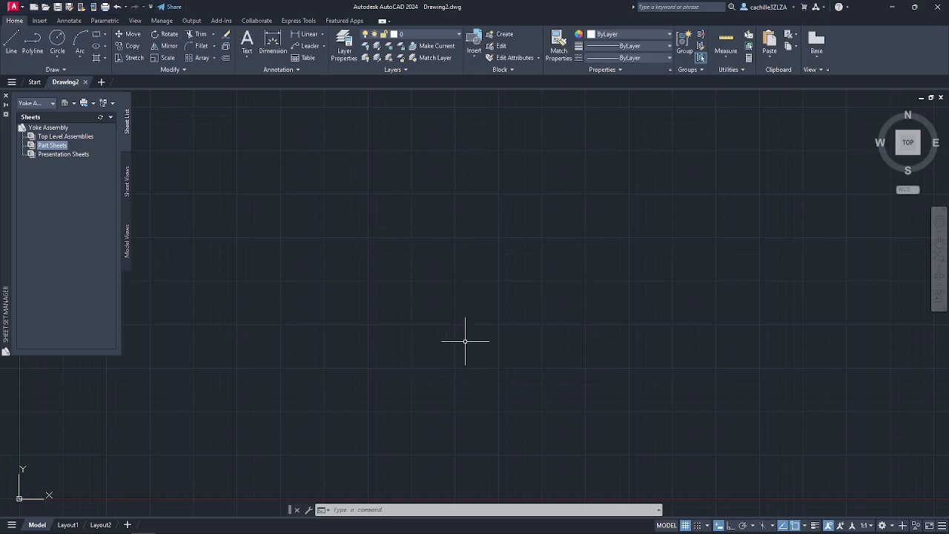
Create a new sheet numbered 1 and titled Yoke Assembly in the Top Level Assemblies subset.
left_click(89, 138)
right_click(88, 139)
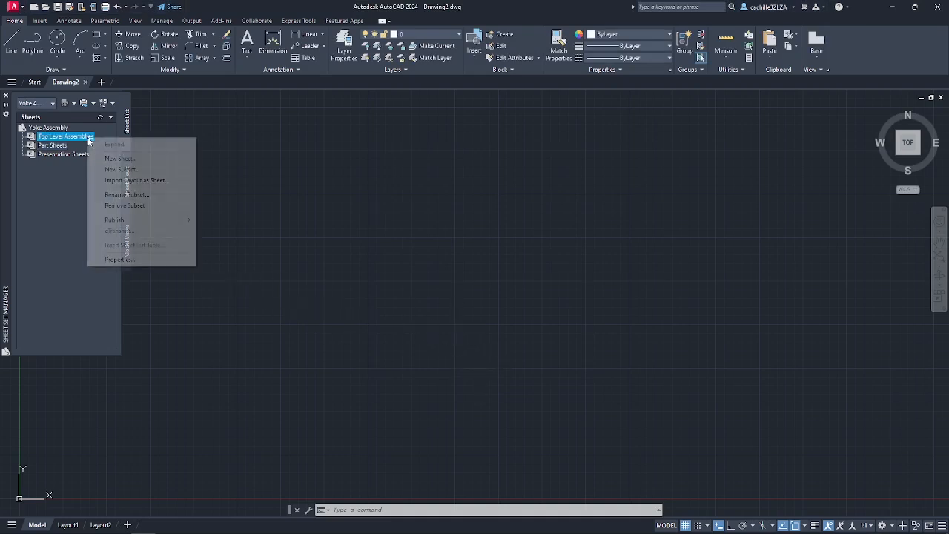
left_click(120, 158)
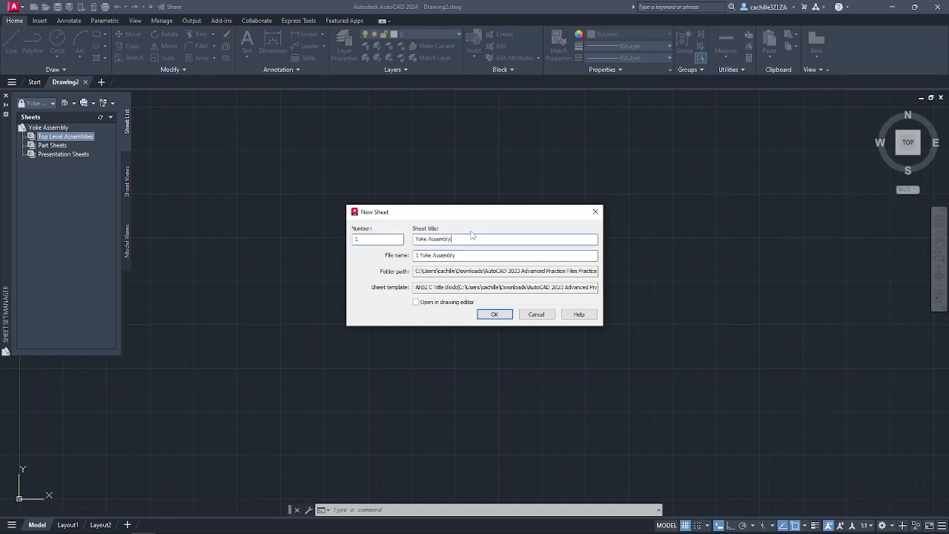
left_click(494, 315)
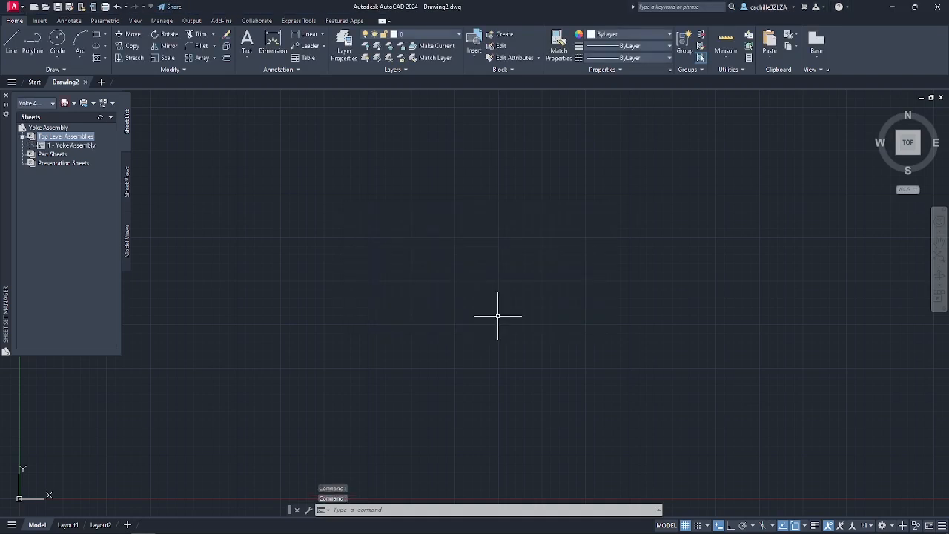
Create a new sheet numbered 2 and titled Yoke in the Part Sheets subset.
left_click(63, 156)
right_click(64, 158)
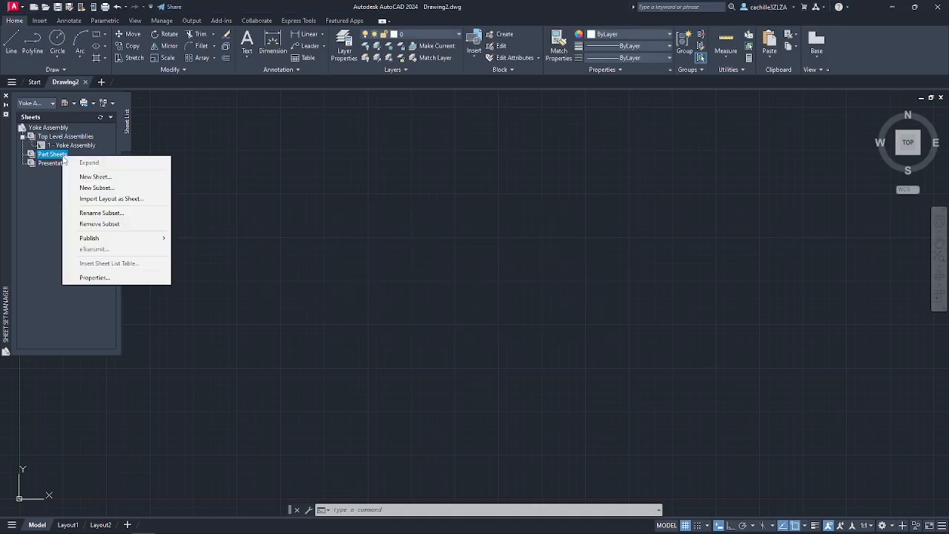
left_click(87, 177)
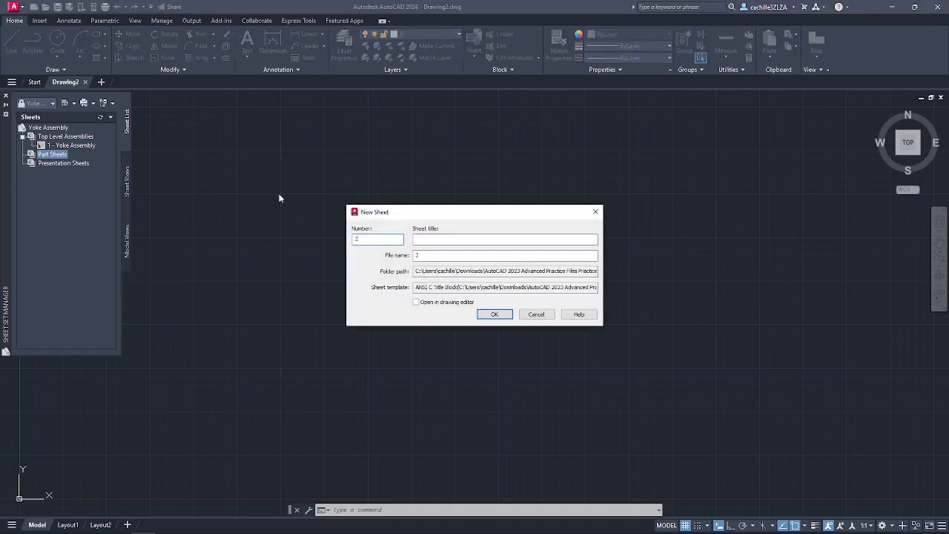
left_click(430, 239)
type("Yoke")
left_click(495, 314)
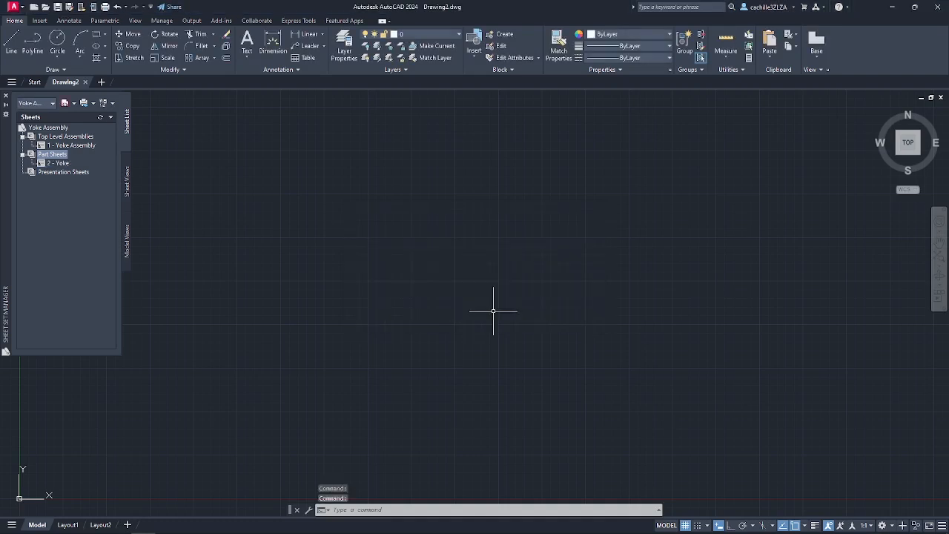
Create a new sheet numbered 3 and titled Collar in the Part Sheets subset.
right_click(54, 157)
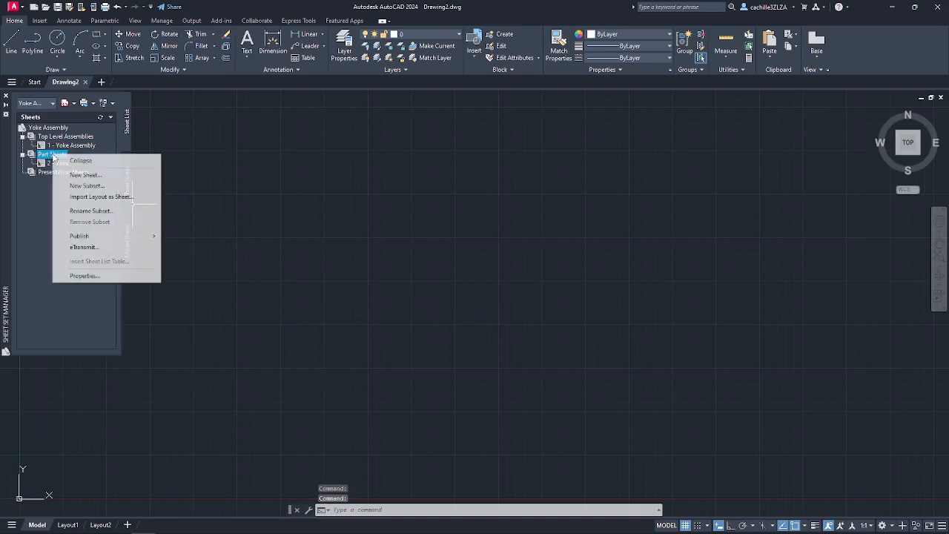
left_click(83, 174)
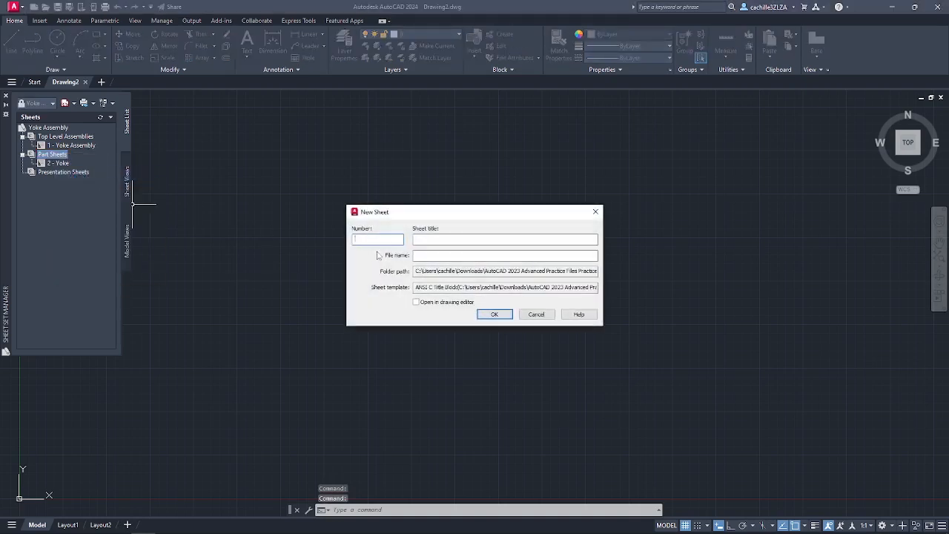
type("3")
left_click(442, 238)
type("Collar")
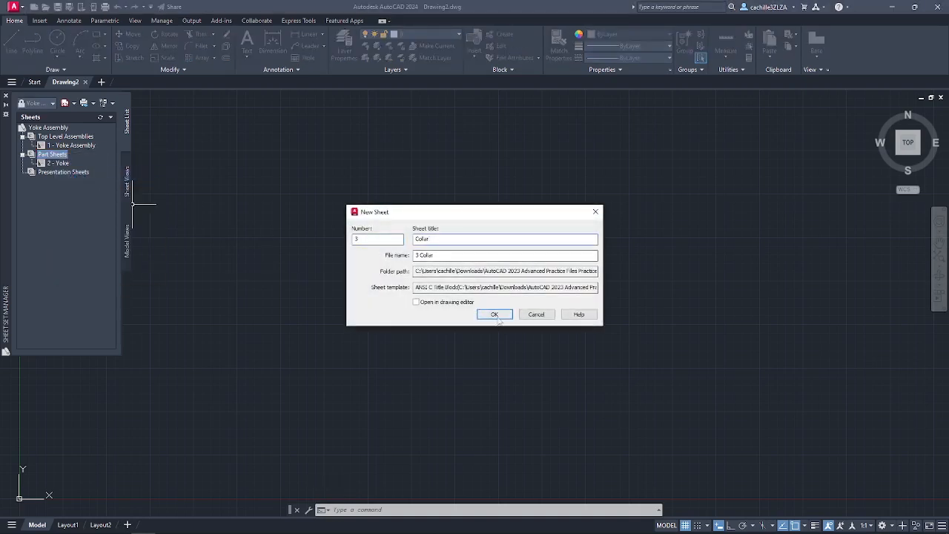
key("Return")
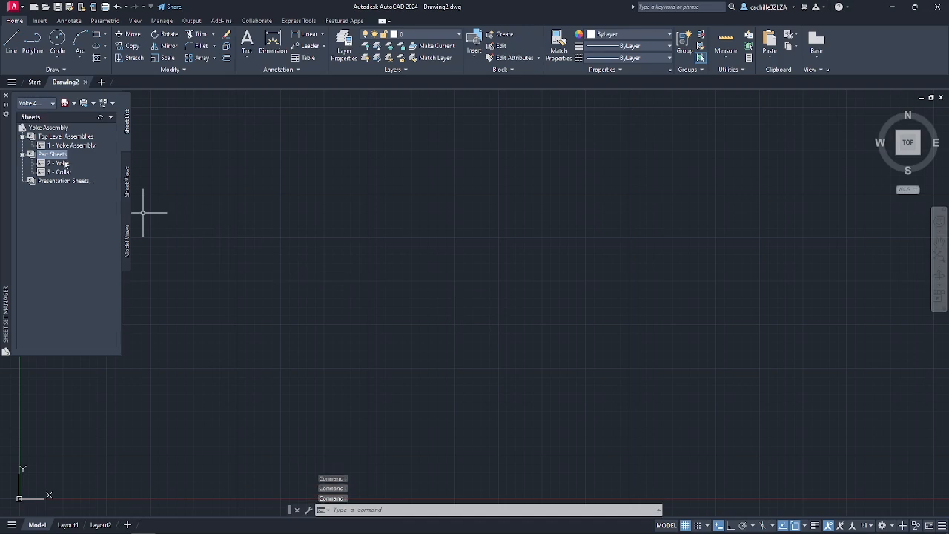
Create a new sheet numbered 4 and titled Nut in the Part Sheets subset.
right_click(62, 154)
left_click(93, 173)
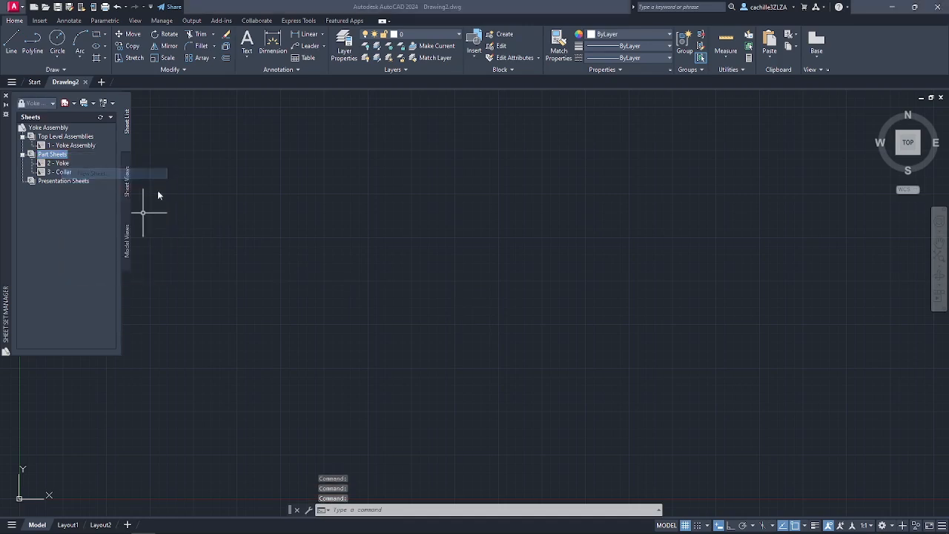
type("4")
key("Tab")
type("Nut")
left_click(494, 314)
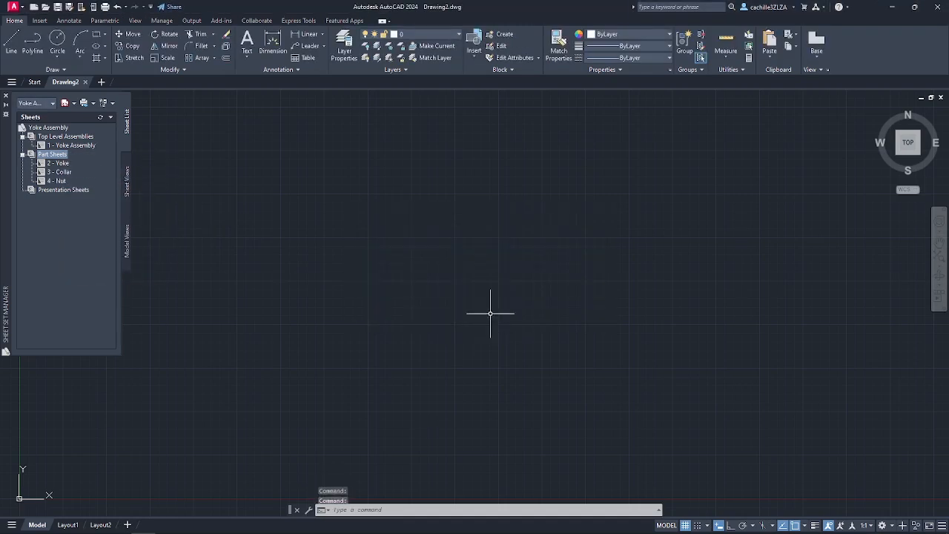
Create a new sheet numbered 5 and titled Base in the Part Sheets subset.
right_click(54, 157)
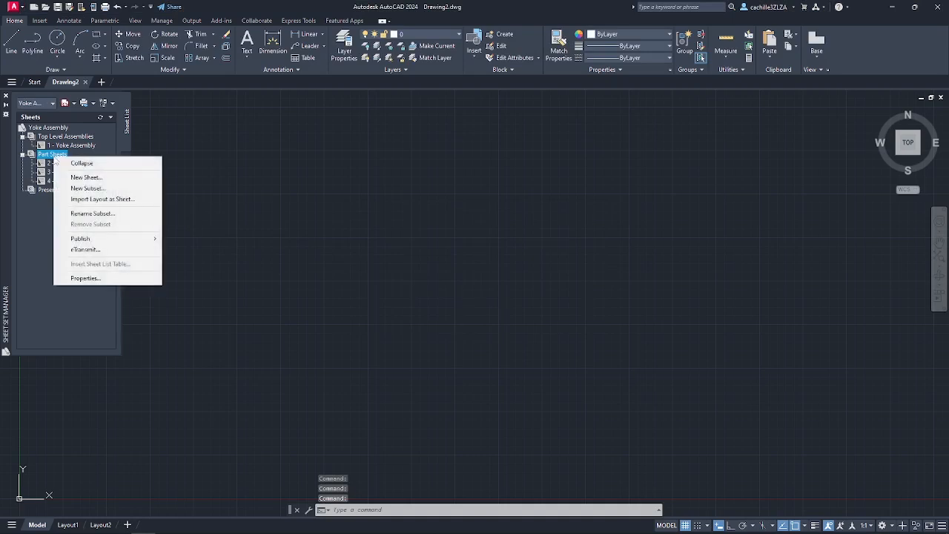
left_click(92, 180)
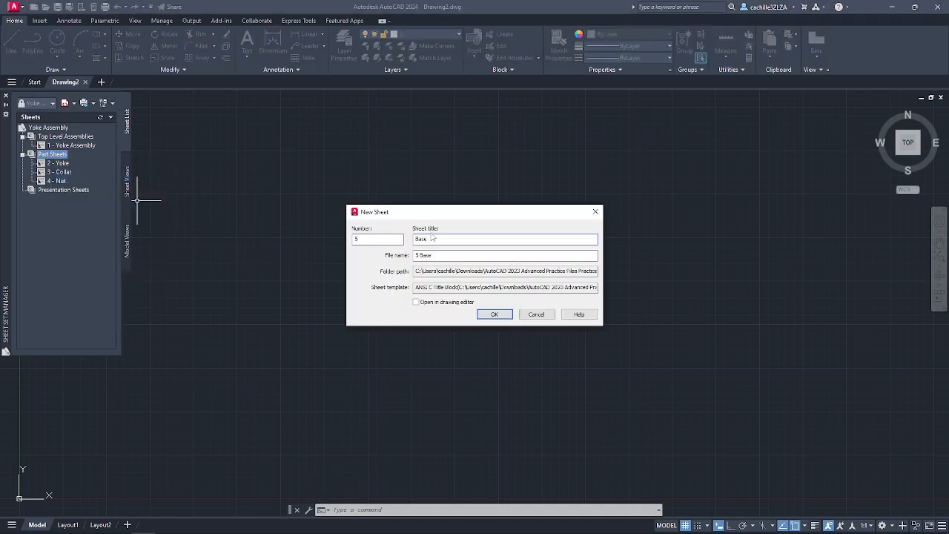
left_click(494, 315)
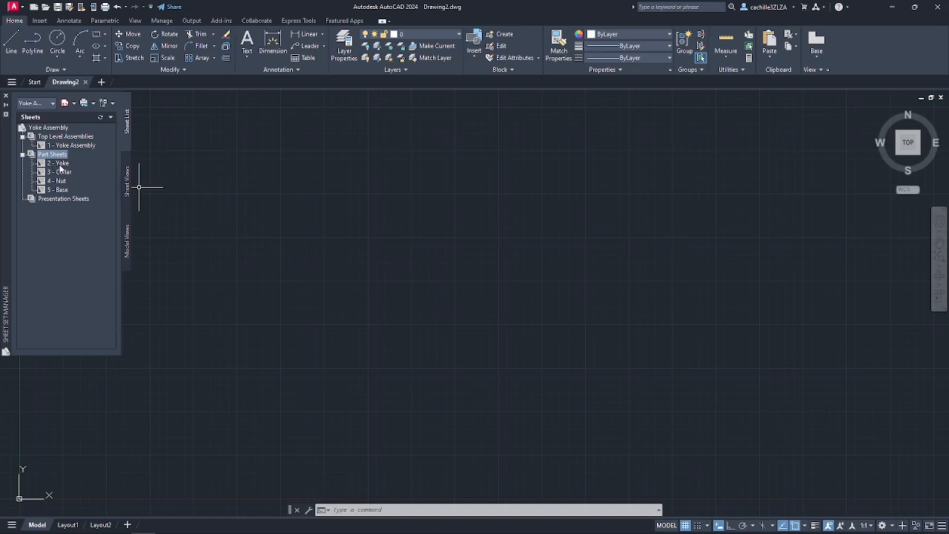
Open the Yoke, Collar and Nut part sheets to check their borders and title blocks.
double_click(57, 163)
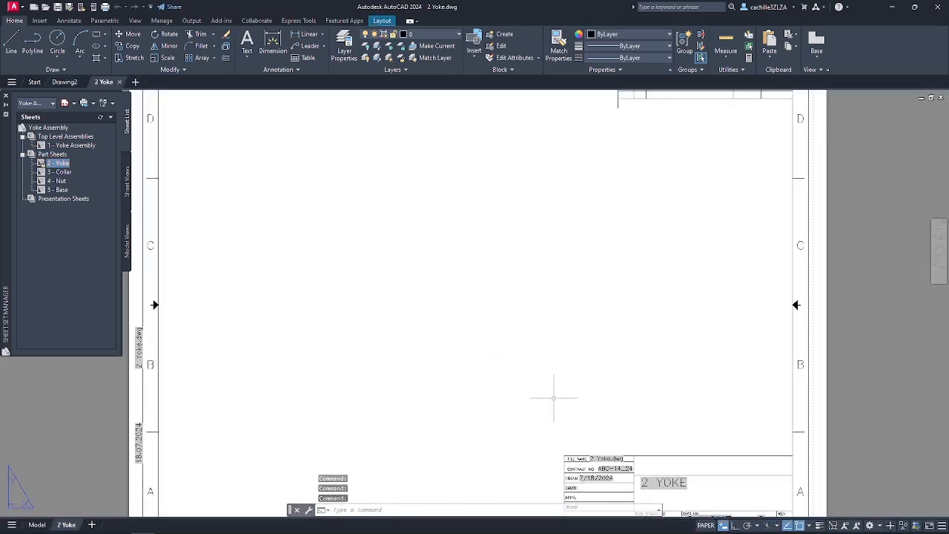
double_click(63, 172)
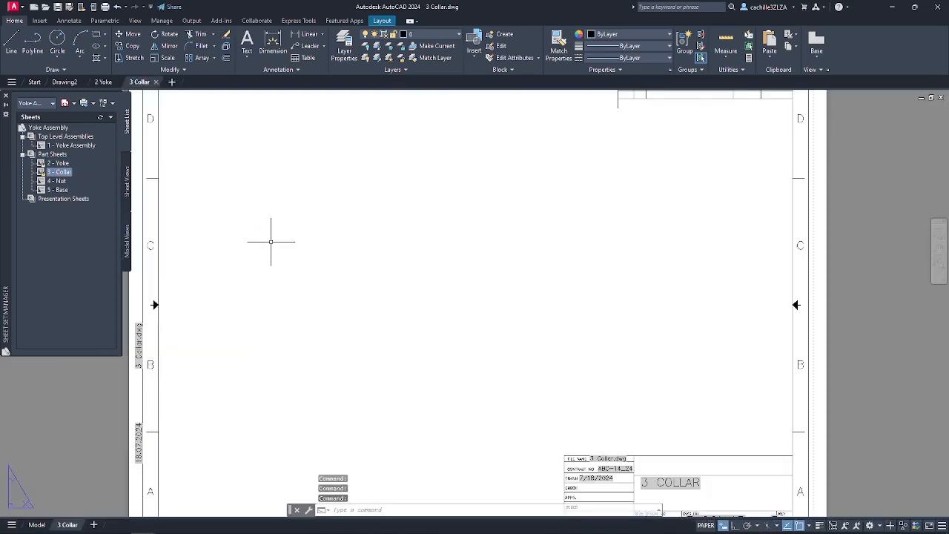
double_click(60, 181)
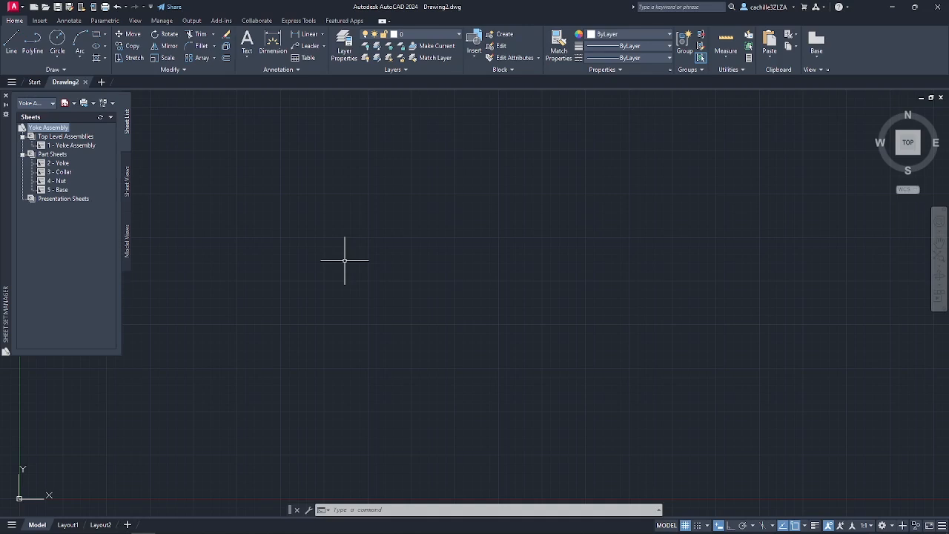
Open the 1 - Yoke Assembly sheet and list the model views available in the YA-Assembly.dwg resource drawing.
double_click(77, 146)
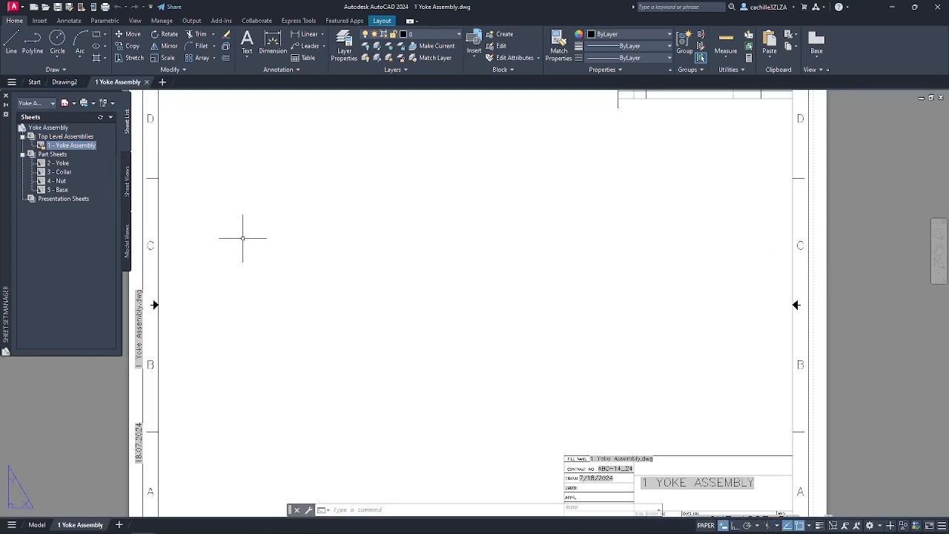
left_click(127, 241)
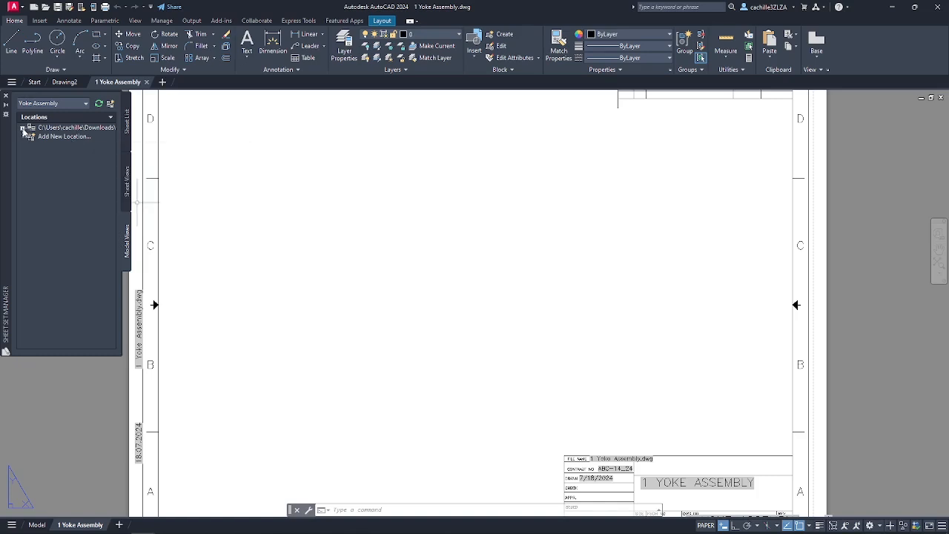
double_click(78, 131)
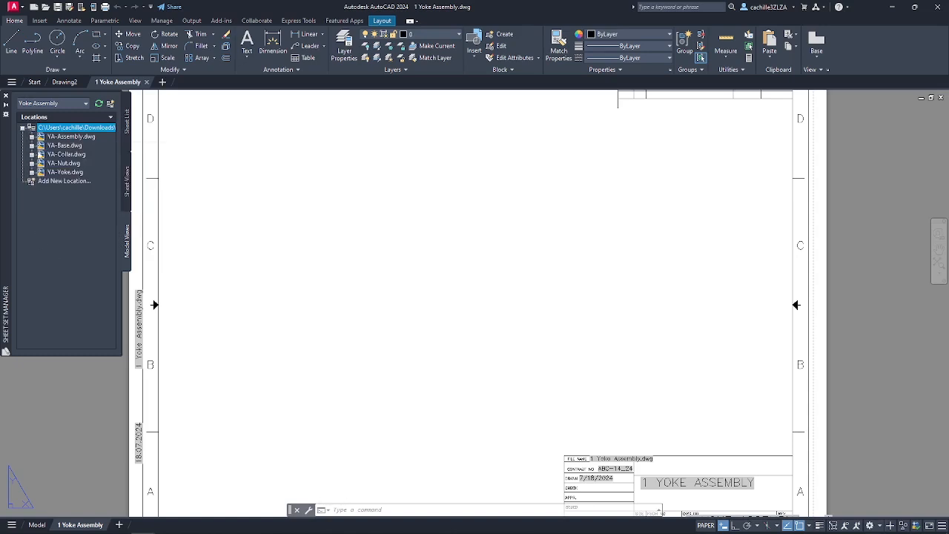
left_click(34, 138)
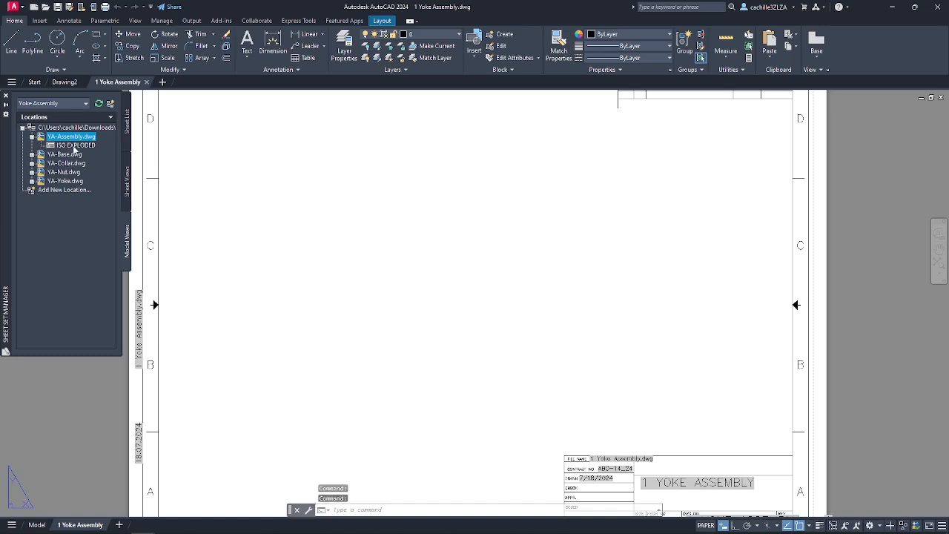
Place the ISO EXPLODED model view from YA-Assembly.dwg in the upper-left area of the Yoke Assembly sheet.
mouse_move(73, 149)
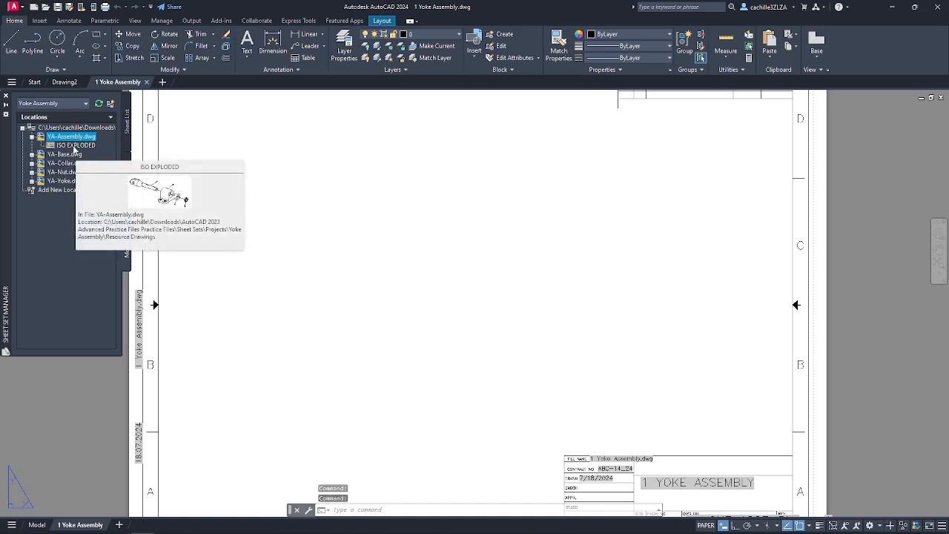
left_click(75, 148)
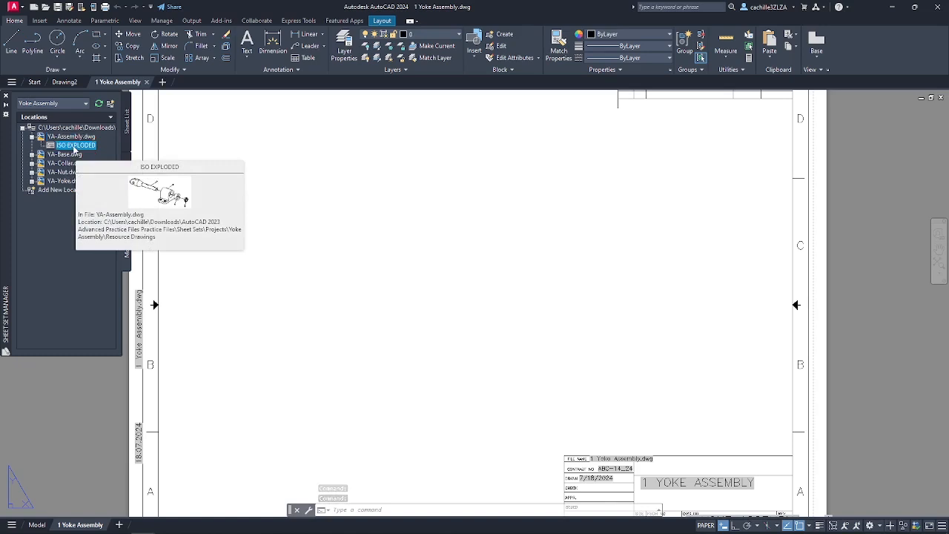
left_click_drag(74, 149, 267, 161)
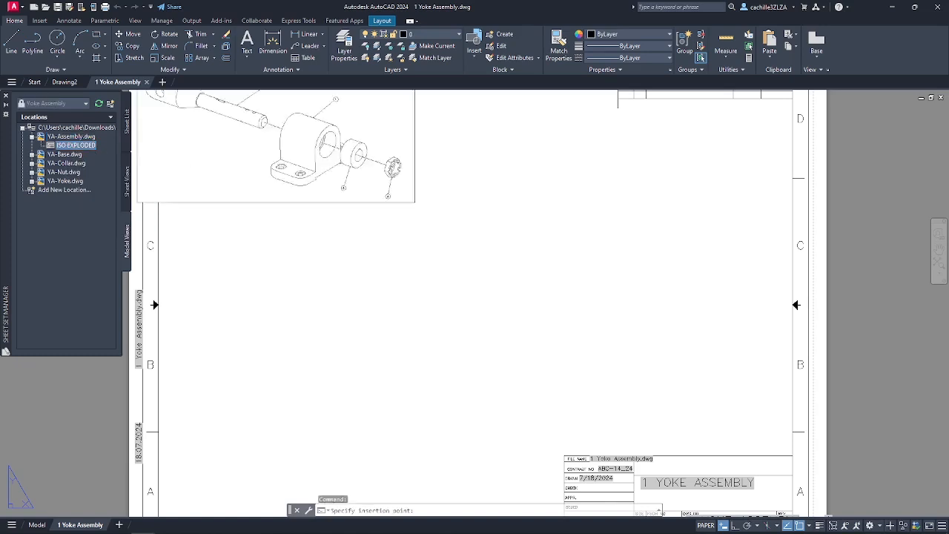
middle_click_drag(272, 174, 267, 269)
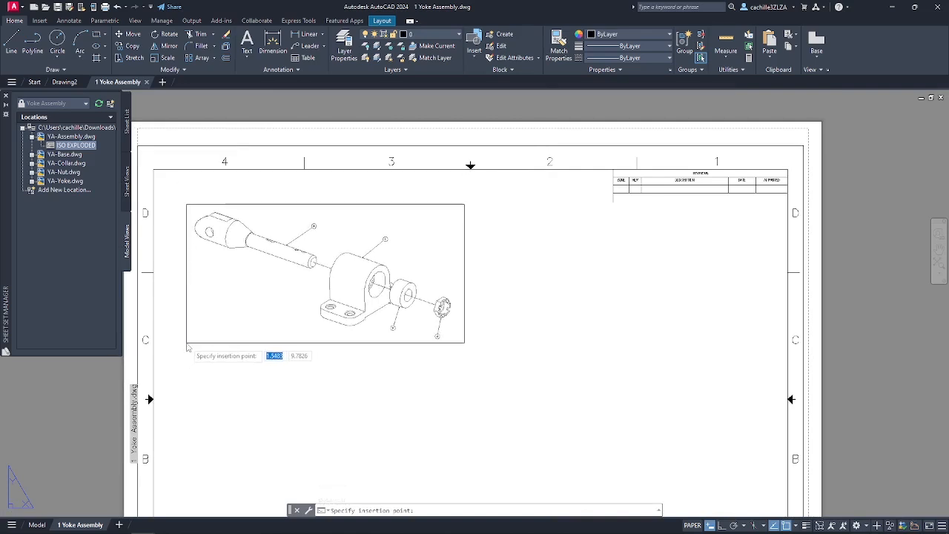
left_click(188, 346)
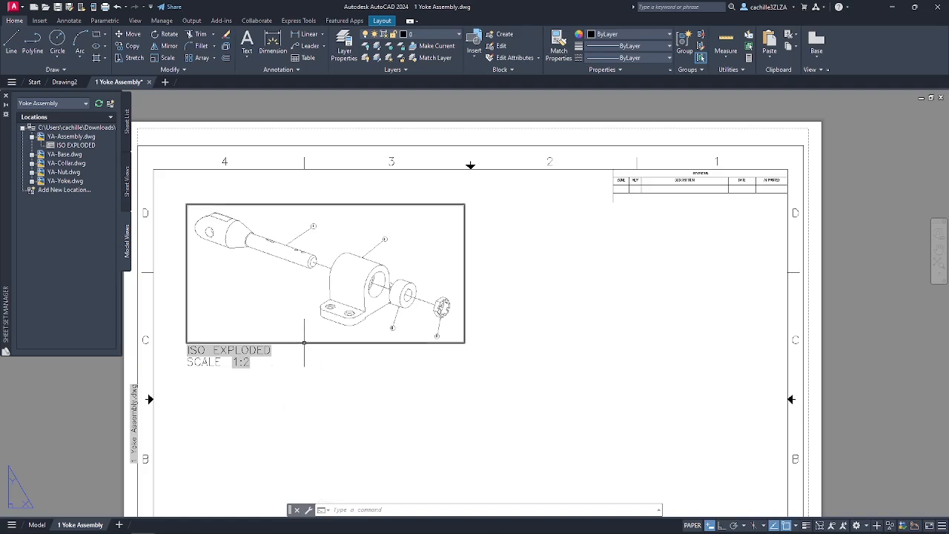
Set the scale of the ISO EXPLODED viewport to 1:1.
left_click(304, 343)
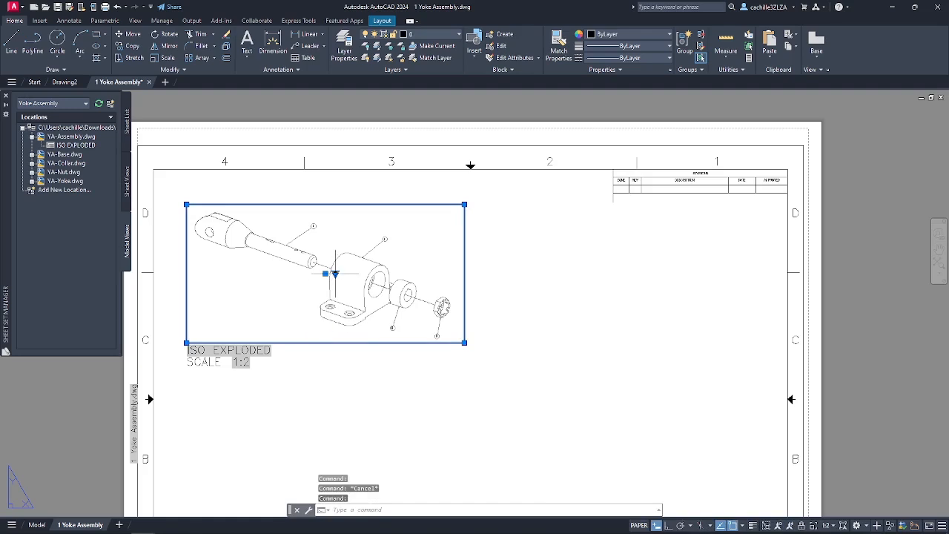
left_click(335, 274)
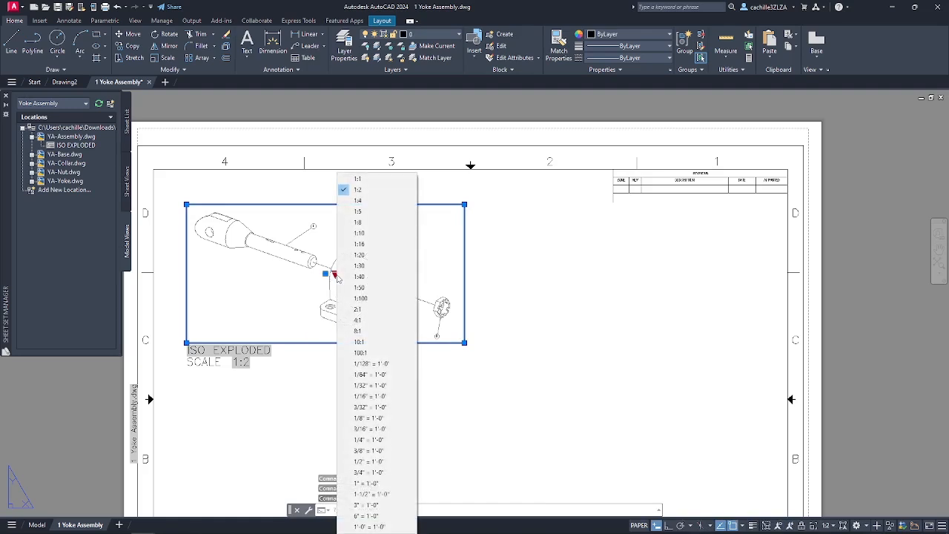
left_click(366, 180)
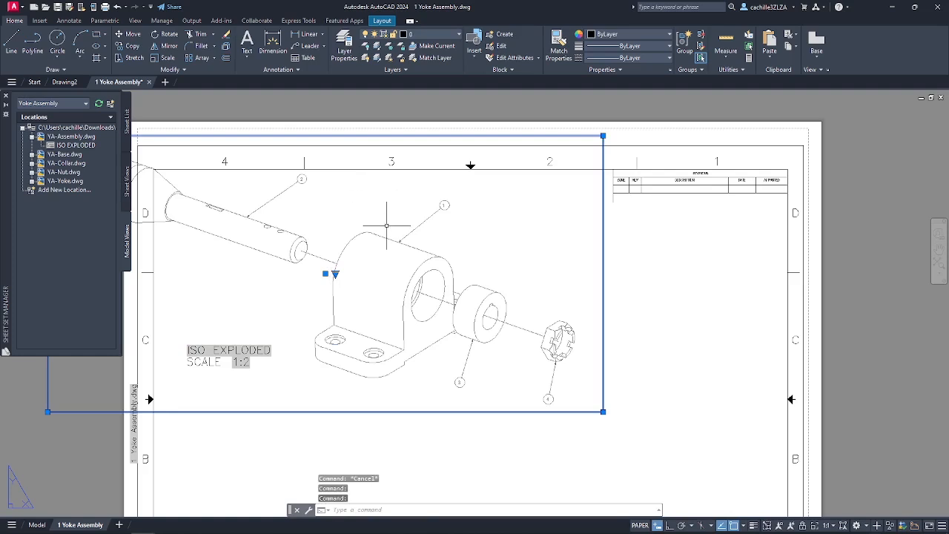
Move the enlarged exploded-view viewport right and down until it lies completely inside the sheet border.
scroll(386, 225, "down", 3)
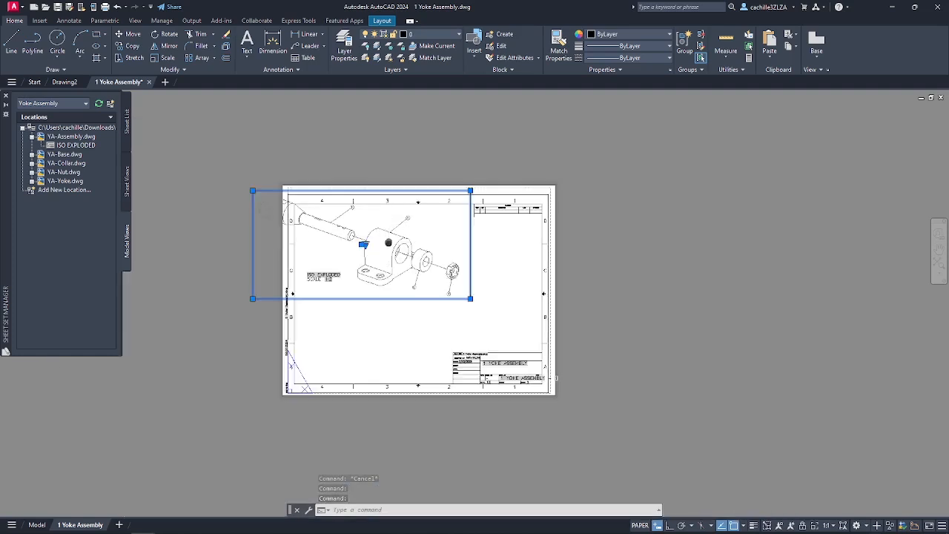
middle_click_drag(388, 242, 391, 250)
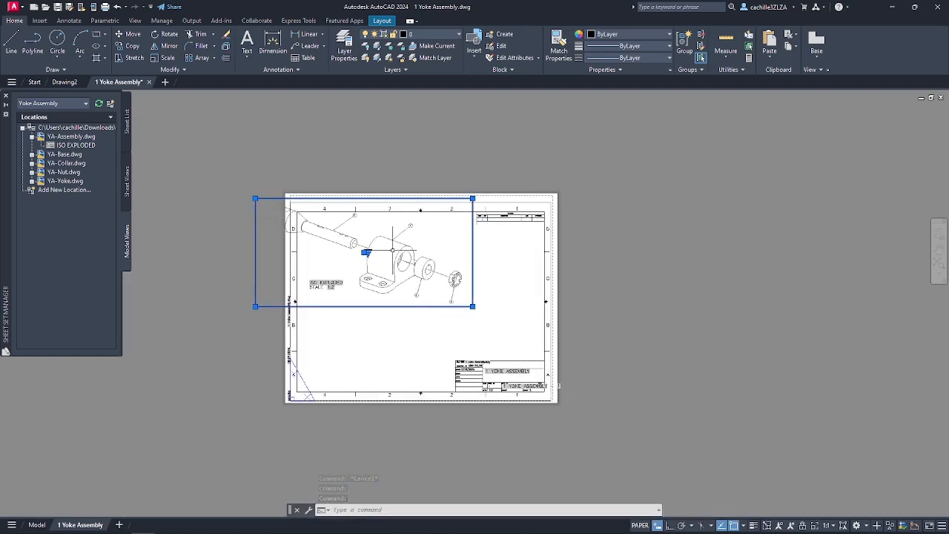
left_click(473, 306)
scroll(483, 300, "up", 2)
type("m")
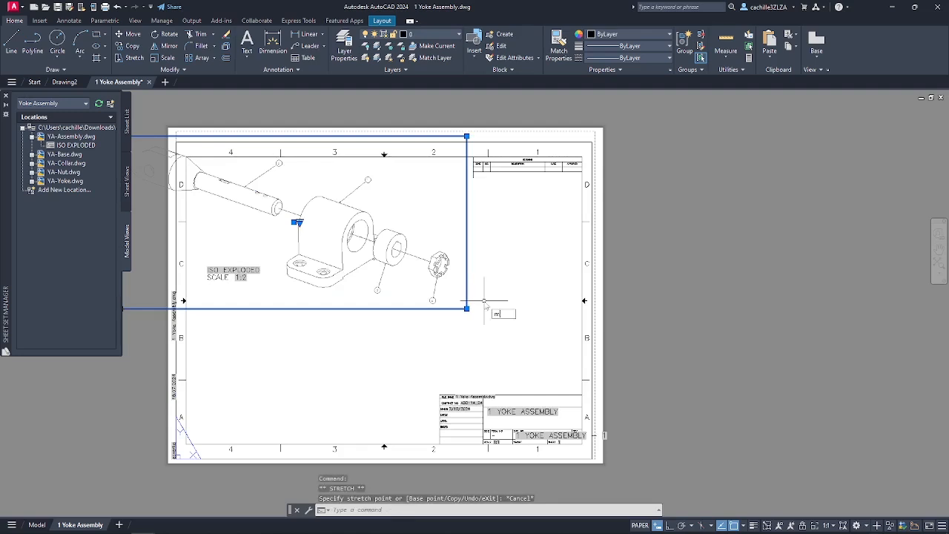
key("Return")
left_click(533, 248)
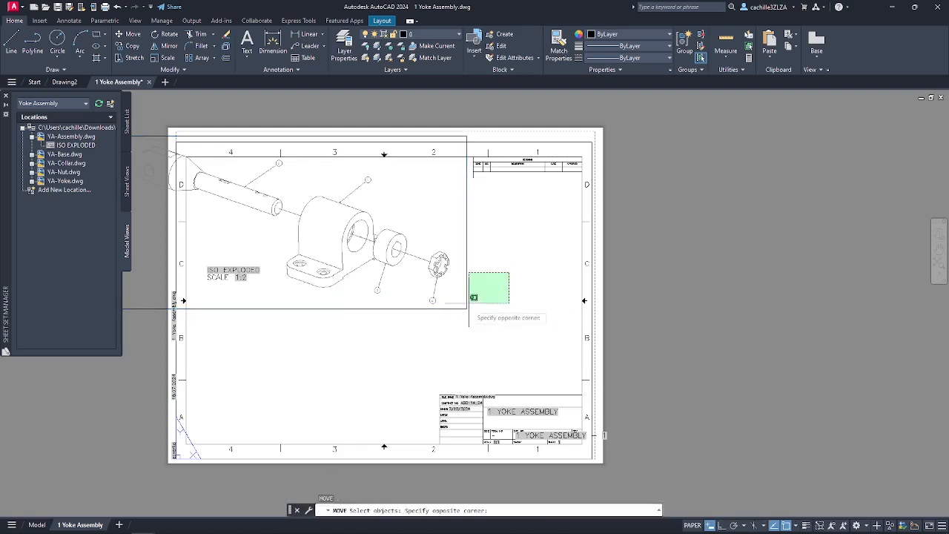
left_click(453, 318)
key("Return")
left_click(453, 318)
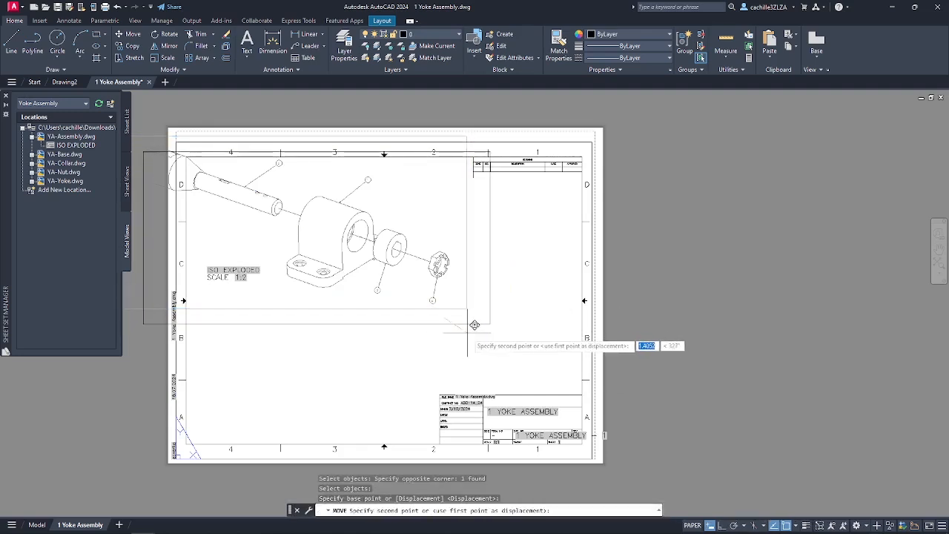
left_click(528, 350)
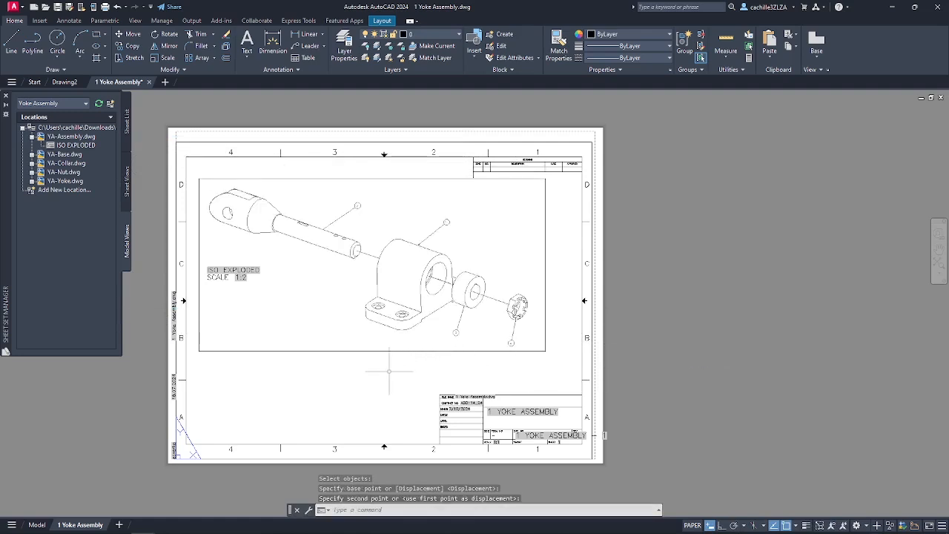
Shift the viewport slightly farther right and down to center it between the revision block and title block.
type("m")
key("Return")
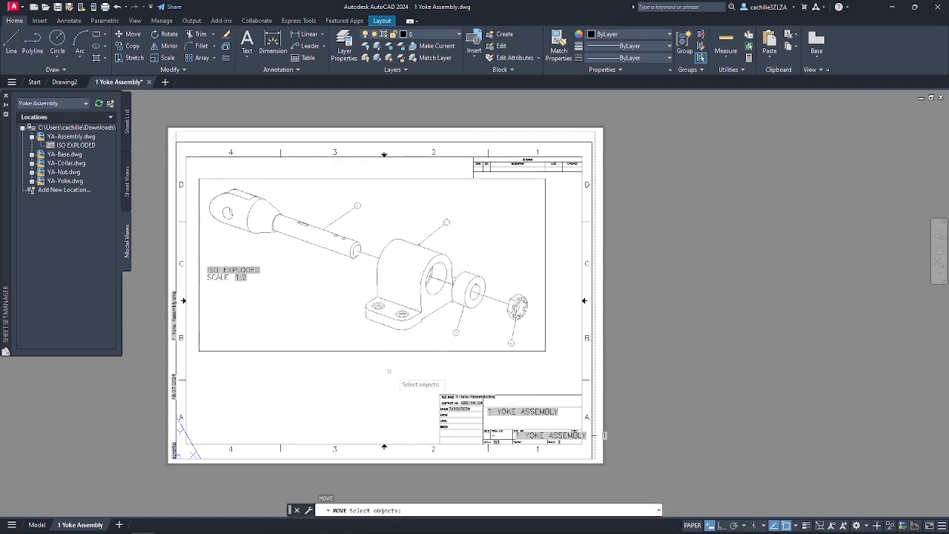
left_click(556, 324)
left_click(536, 354)
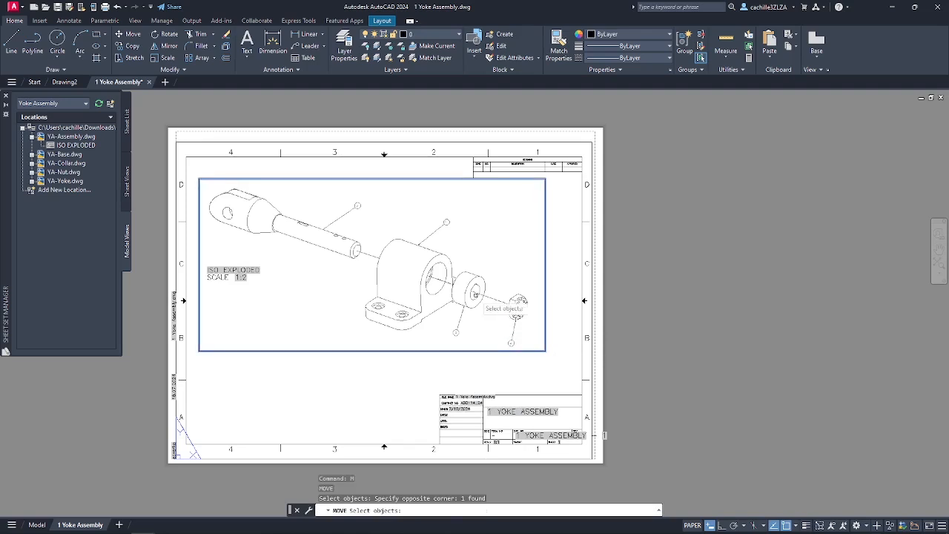
key("Return")
left_click(480, 294)
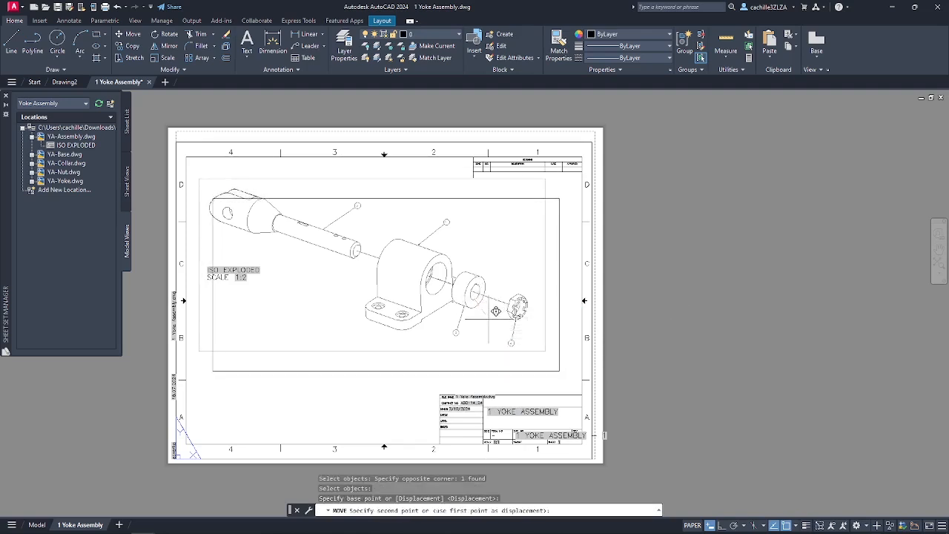
left_click(490, 318)
Move the ISO EXPLODED view label to just below the lower-left corner of the viewport.
key("Return")
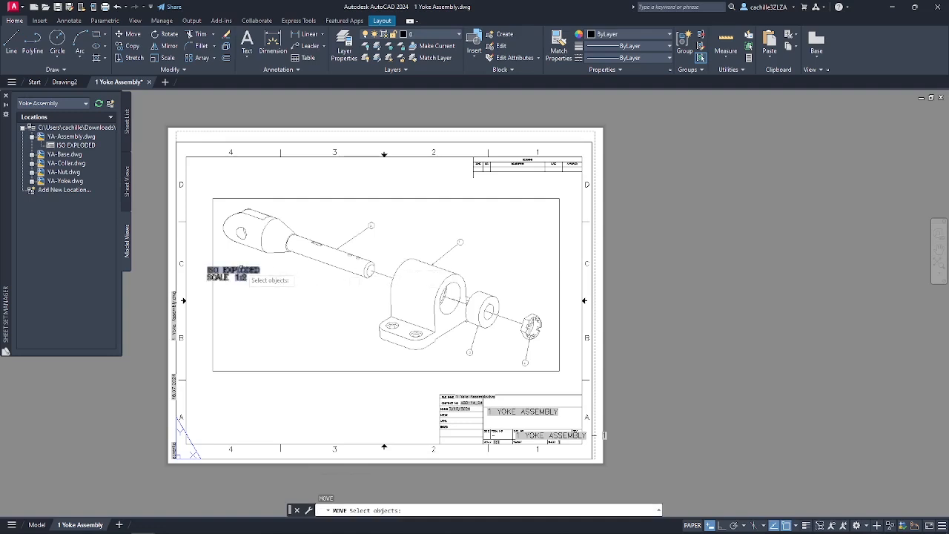
left_click(242, 268)
key("Return")
left_click(237, 273)
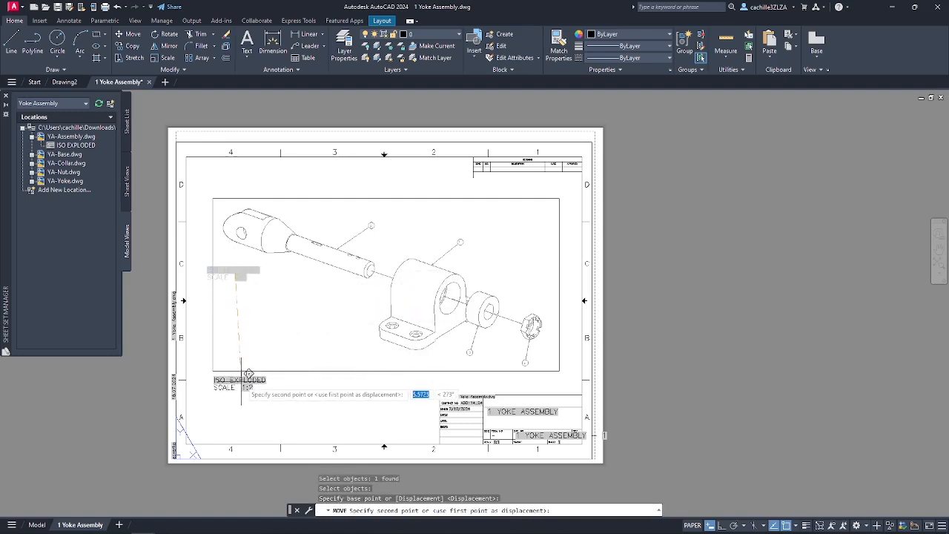
left_click(250, 372)
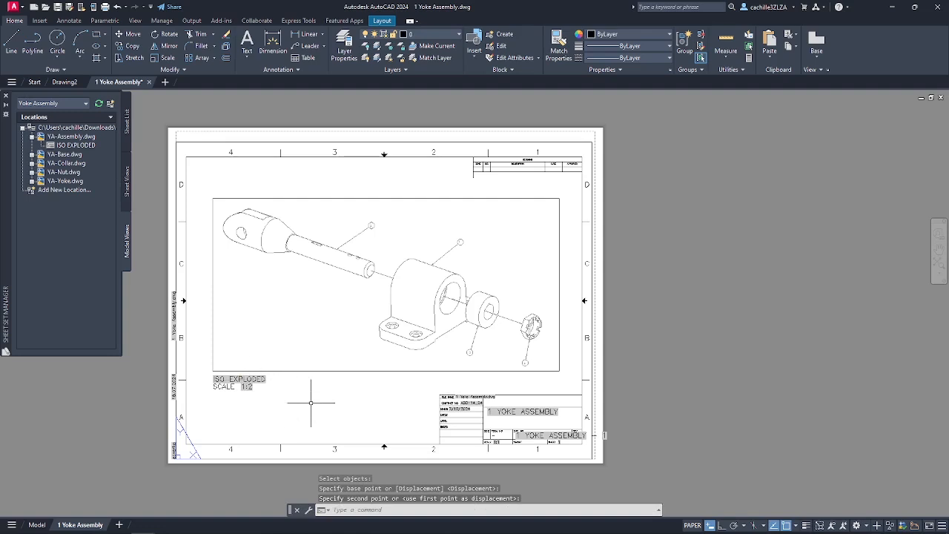
Save the sheet drawing as 1 Yoke Assembly.dwg in the Sheets folder.
type("save")
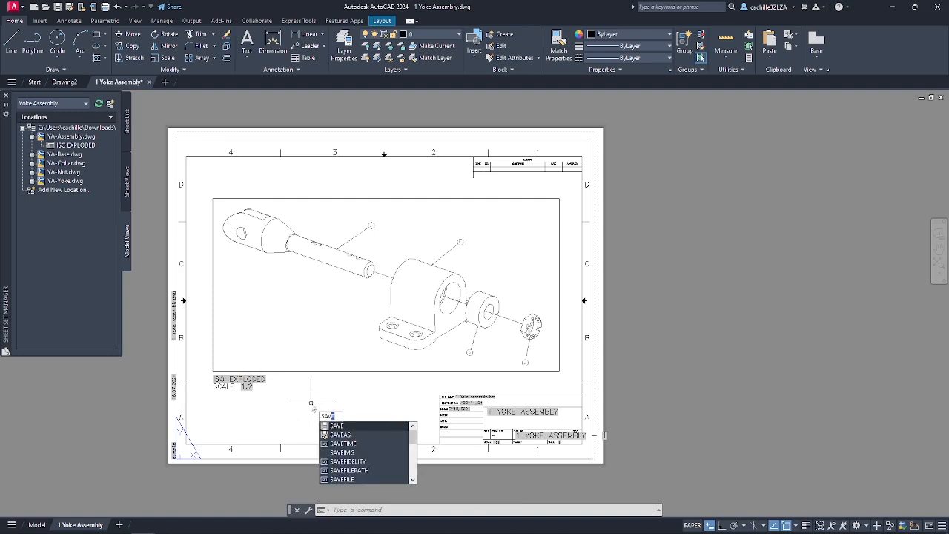
key("Return")
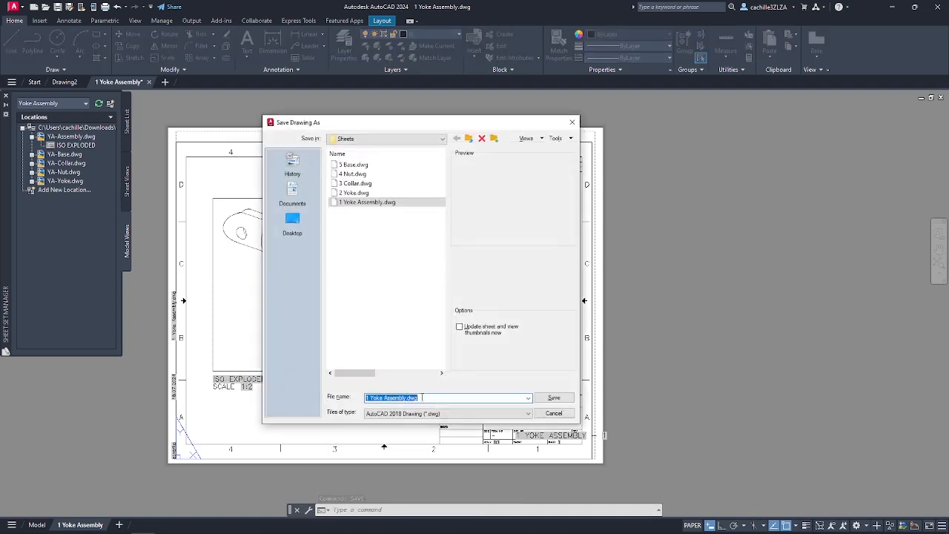
left_click(548, 399)
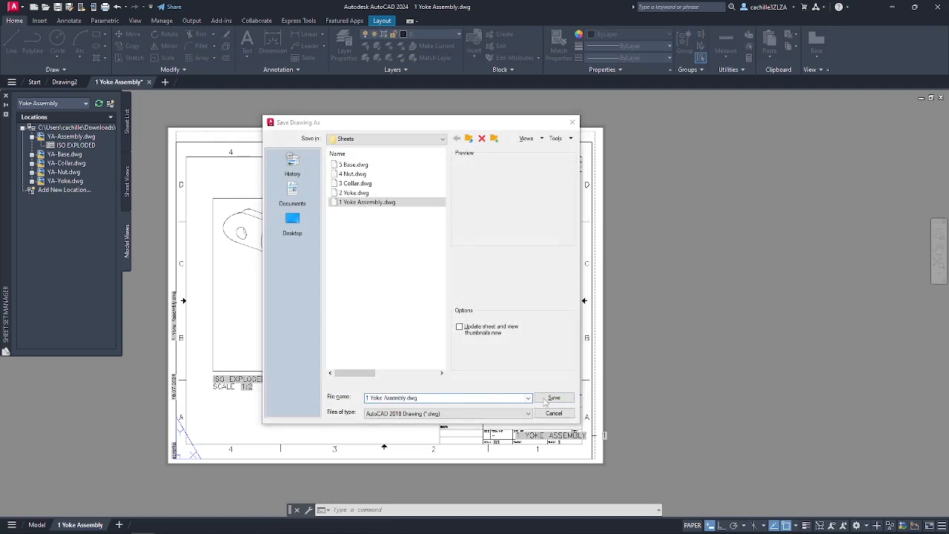
Confirm overwriting the existing 1 Yoke Assembly.dwg and open the 2 - Yoke part sheet from the sheet set.
left_click(420, 304)
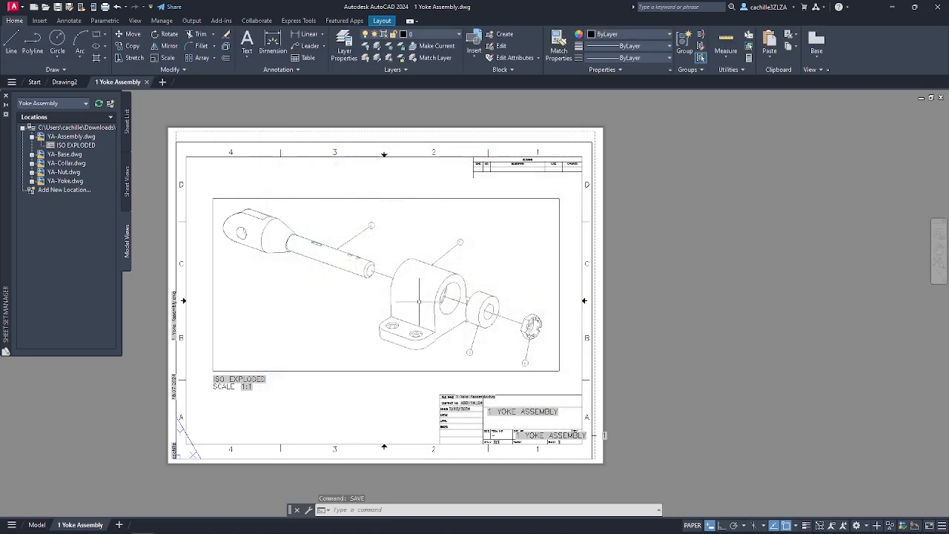
left_click(127, 128)
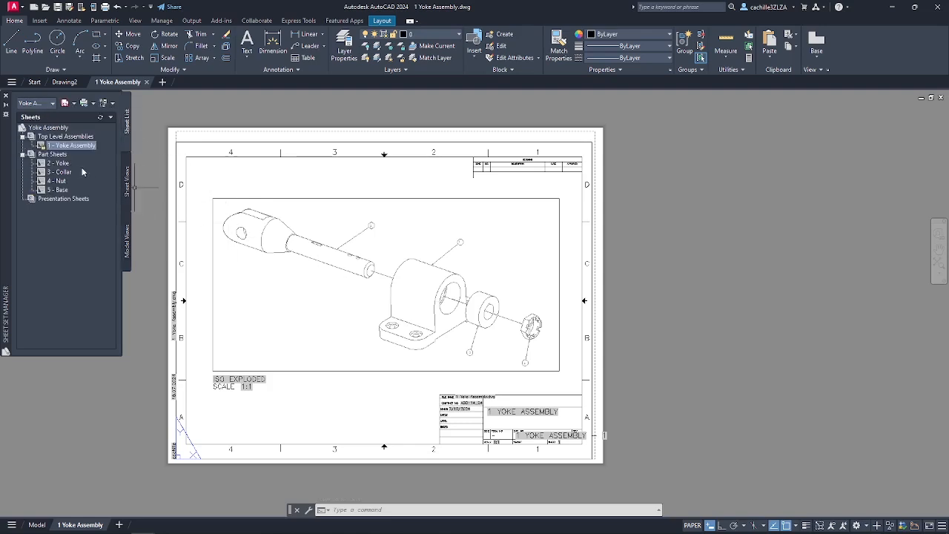
double_click(59, 163)
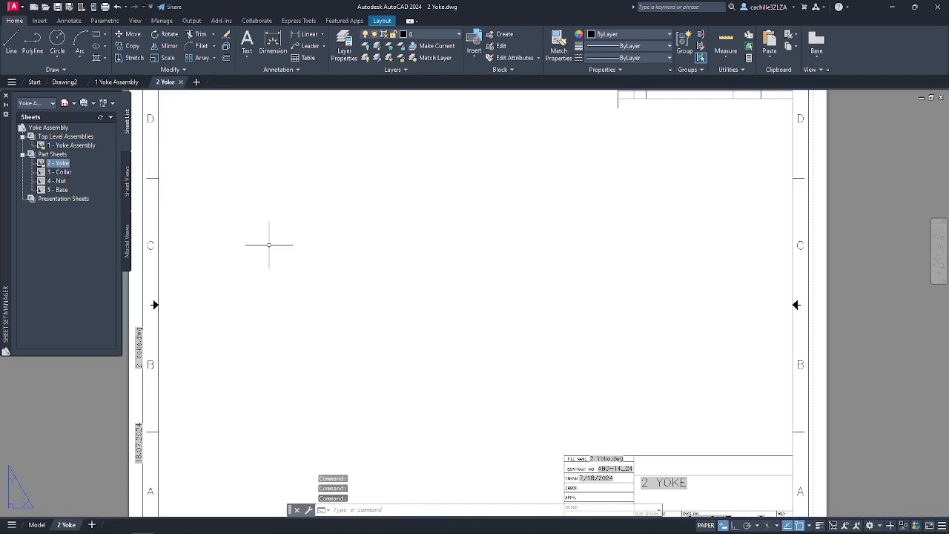
Place the front model view from YA-Yoke.dwg at 1:2 in the lower-left area of the Yoke sheet.
left_click(129, 245)
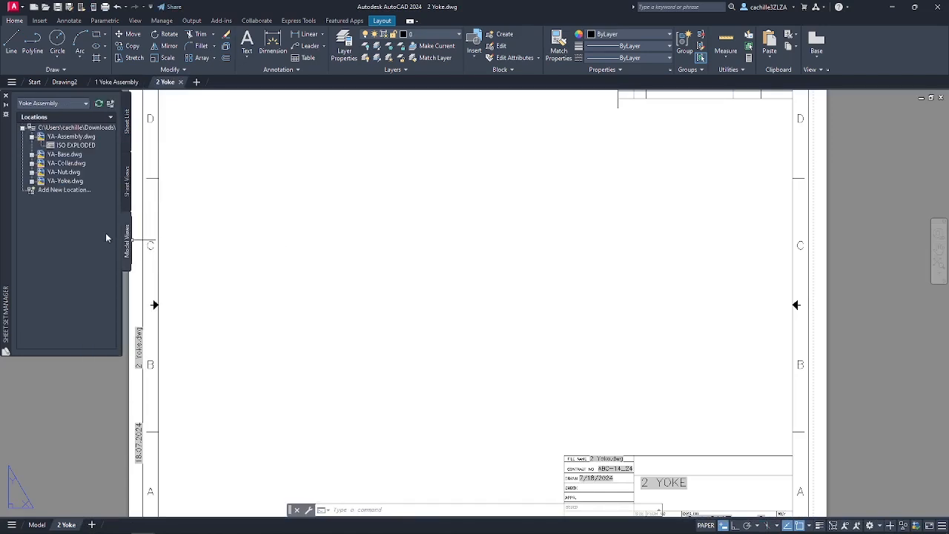
left_click(31, 181)
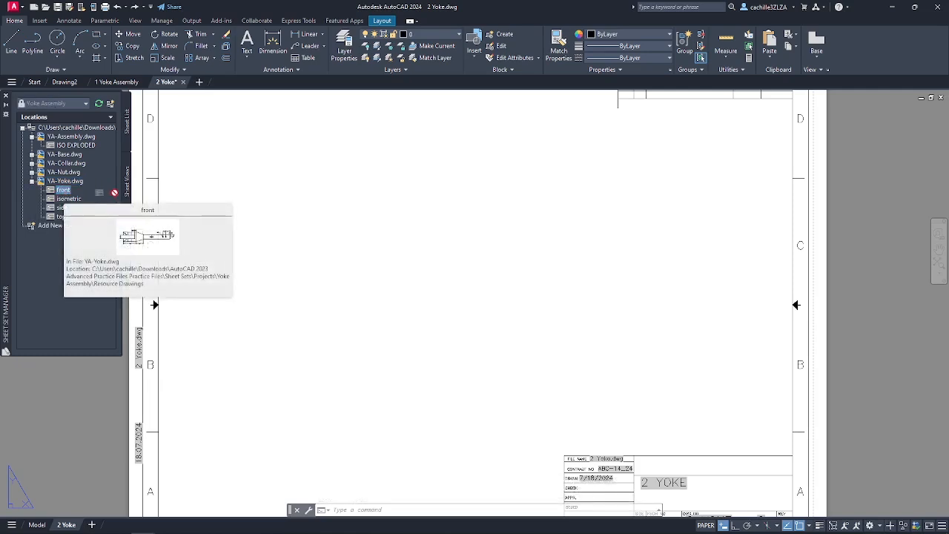
left_click_drag(62, 192, 271, 238)
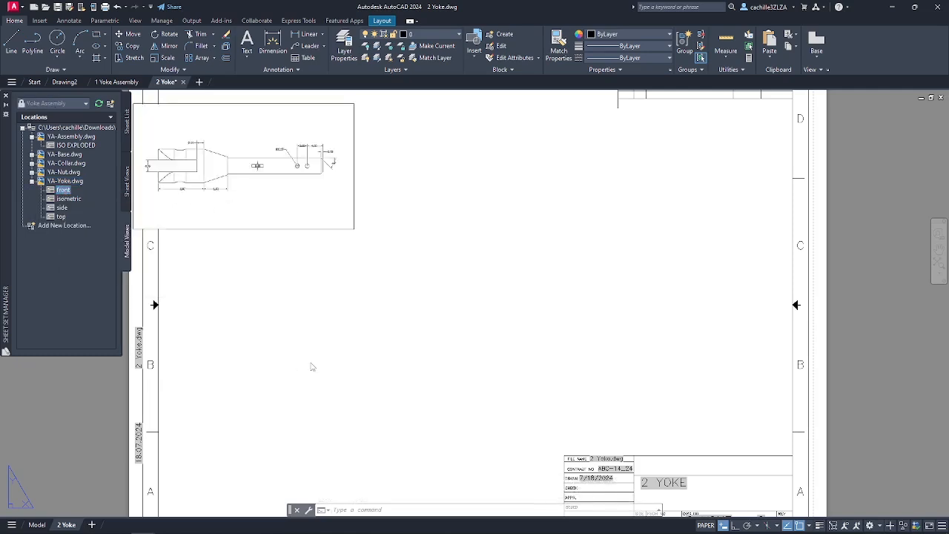
middle_click_drag(313, 350, 366, 293)
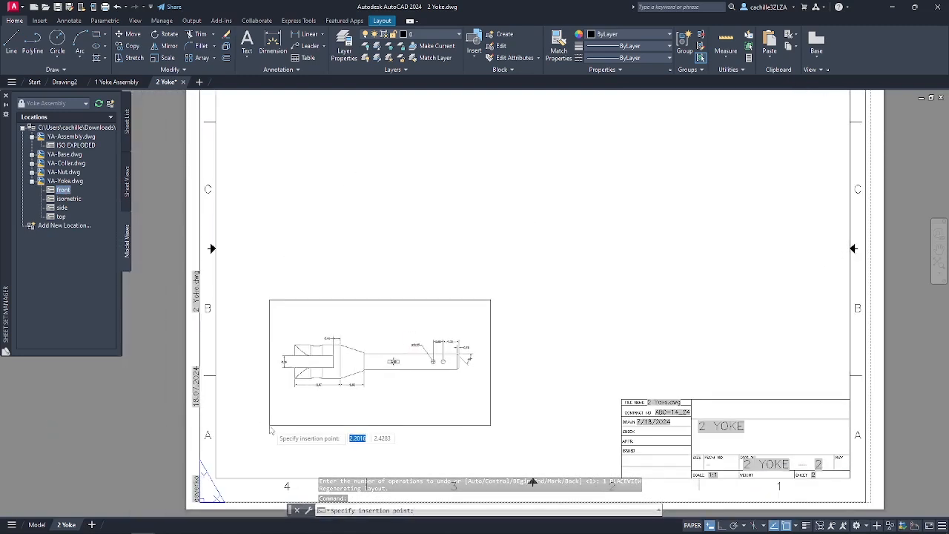
left_click(265, 362)
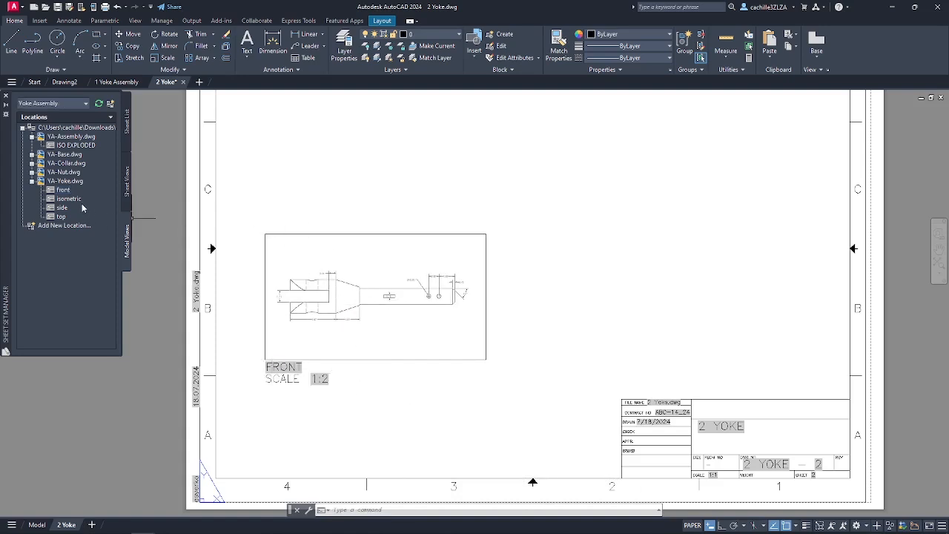
Place the yoke's isometric model view at 1:2 in the sheet's upper-right area, just below the revision block.
left_click_drag(70, 199, 246, 195)
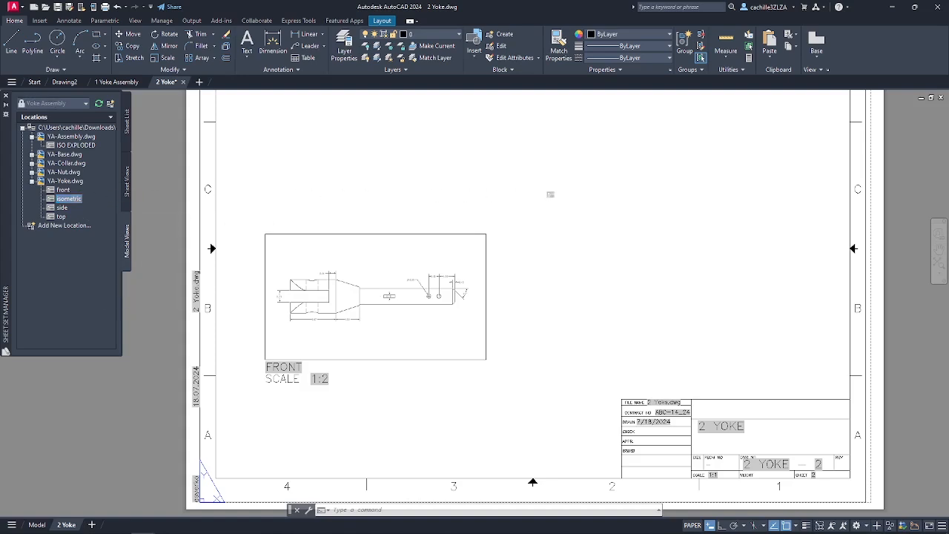
left_click_drag(551, 194, 573, 199)
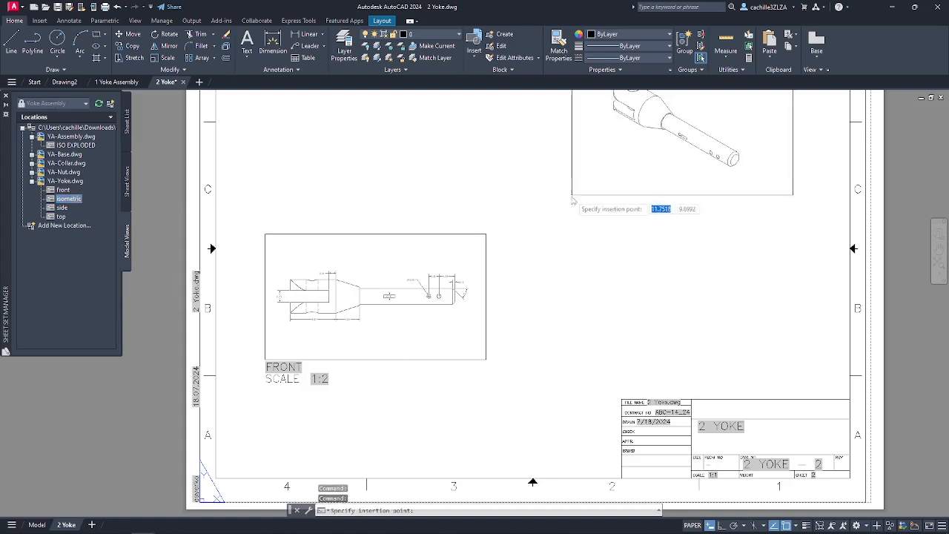
middle_click_drag(572, 199, 549, 293)
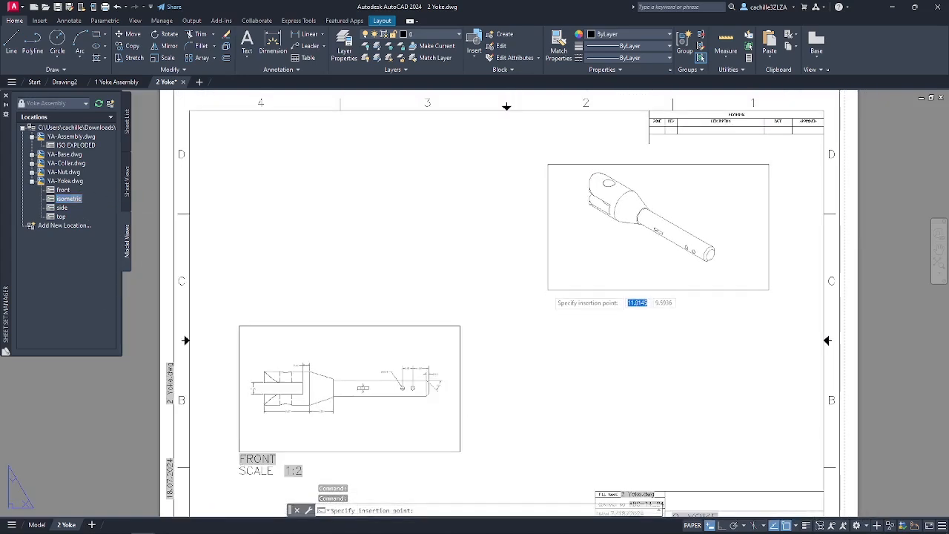
left_click(549, 293)
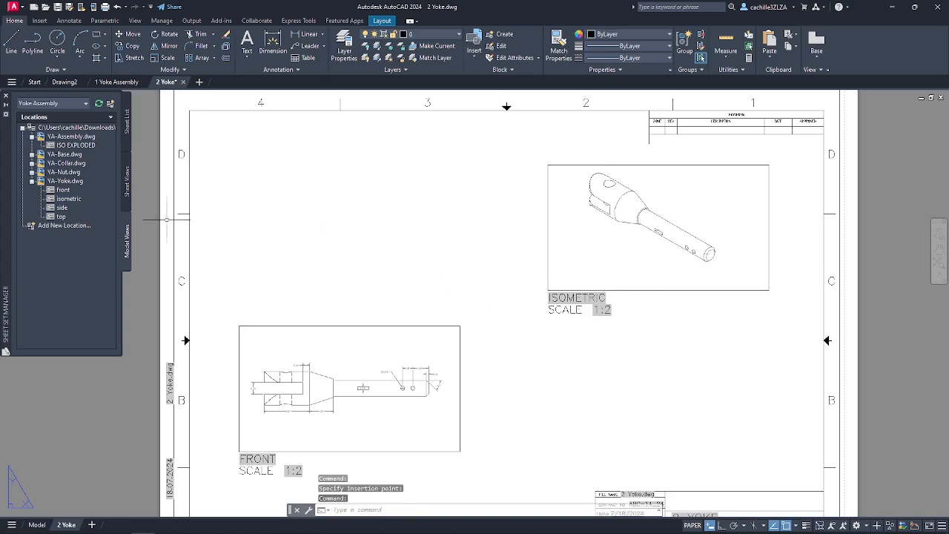
Place the yoke's side view at 1:2 directly below the isometric view and its top view at 1:2 above the front view.
left_click_drag(62, 209, 222, 245)
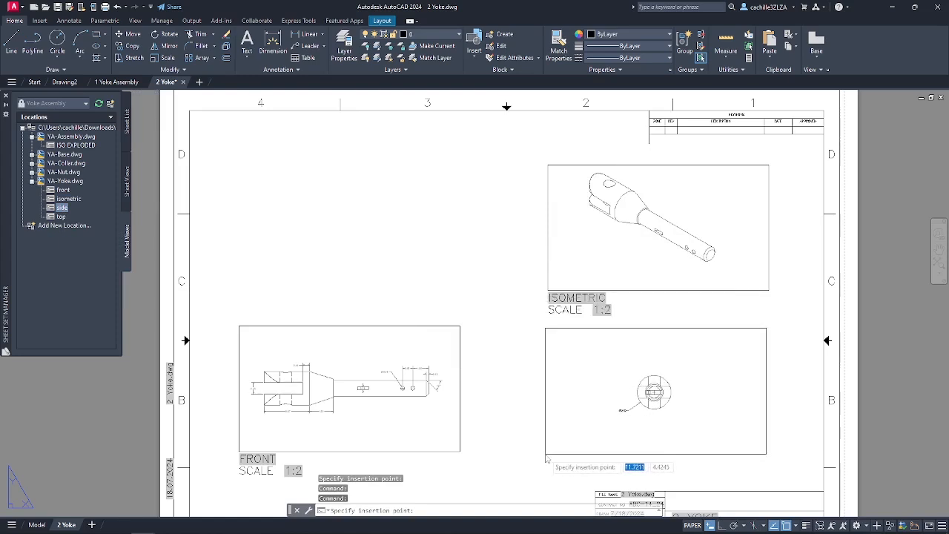
left_click(549, 452)
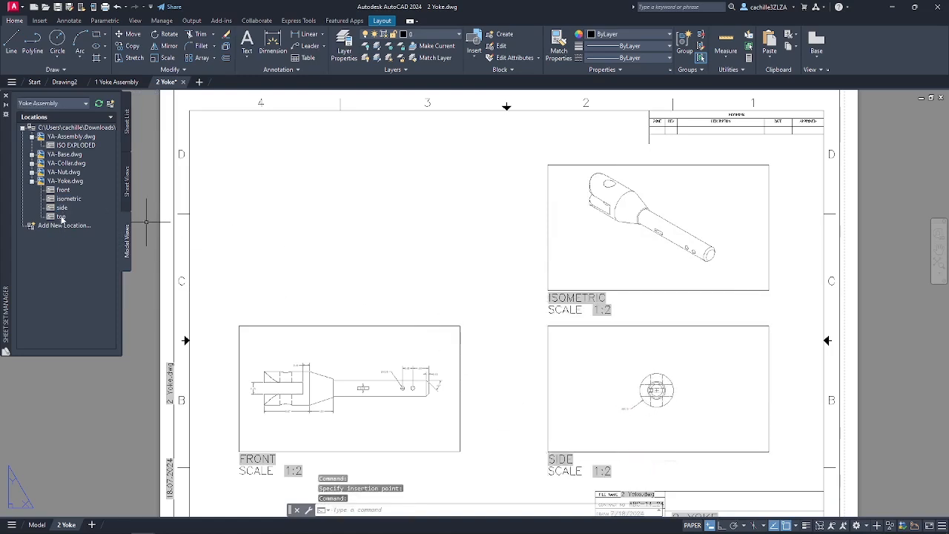
left_click_drag(61, 217, 276, 213)
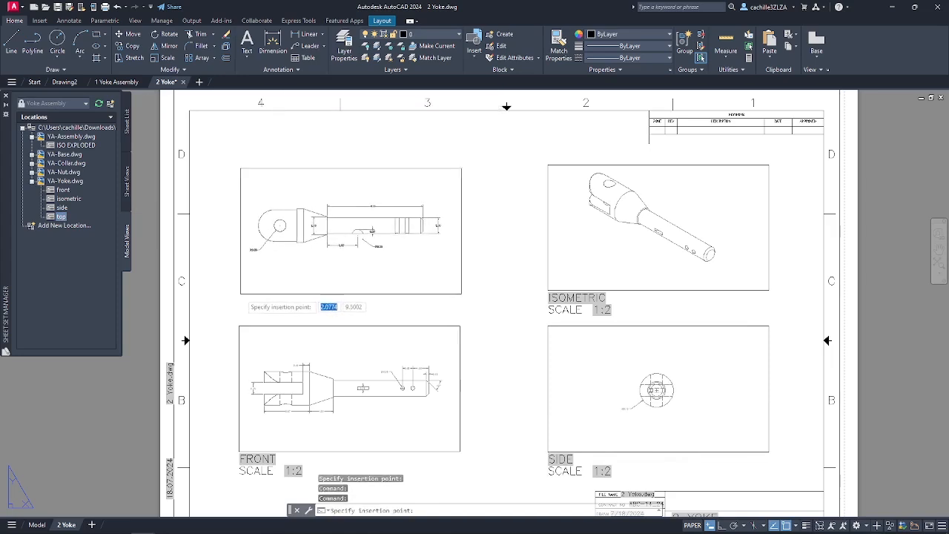
left_click(246, 296)
Save the finished 2 Yoke sheet drawing and open the 3 - Collar part sheet from the sheet set.
left_click(126, 123)
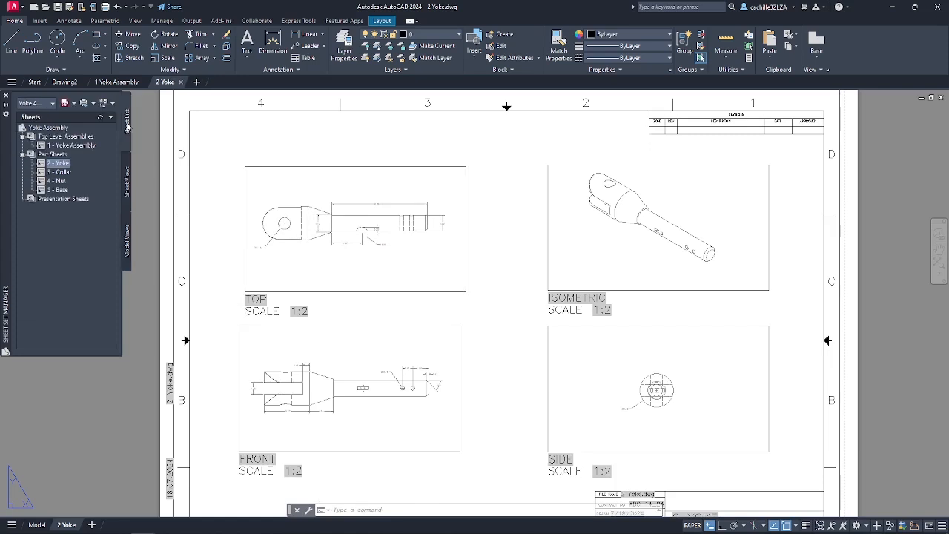
key("ctrl+s")
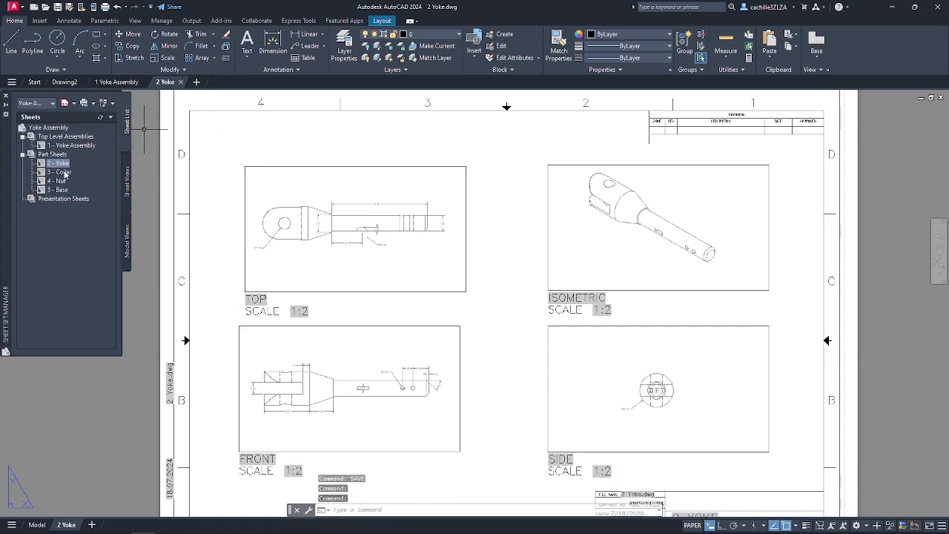
double_click(64, 175)
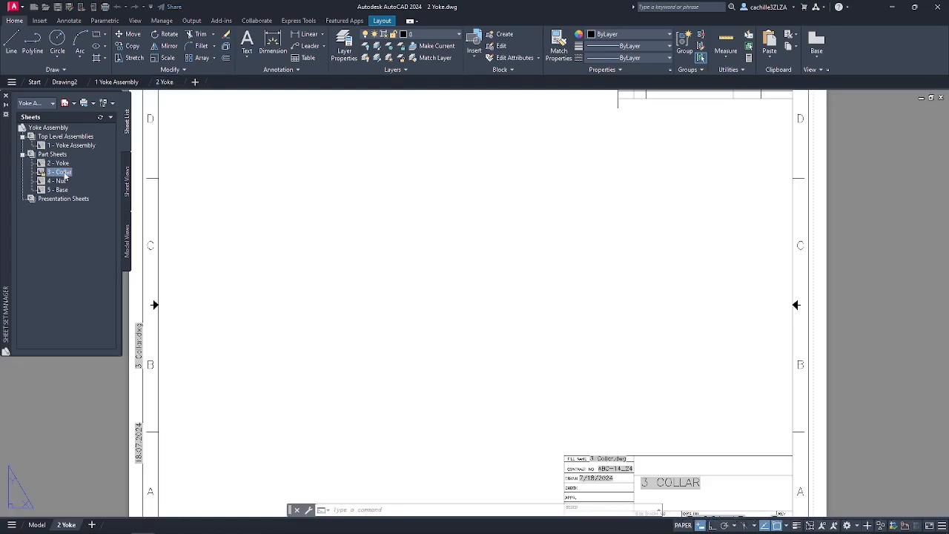
Place the front model view from YA-Collar.dwg at 1:1 in the lower-left area of the Collar sheet.
left_click(127, 243)
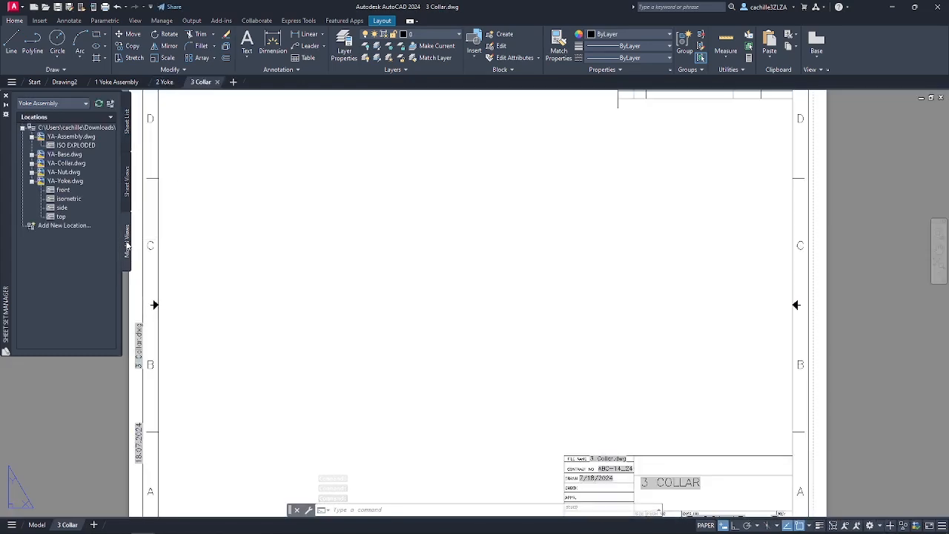
left_click(31, 181)
left_click(32, 164)
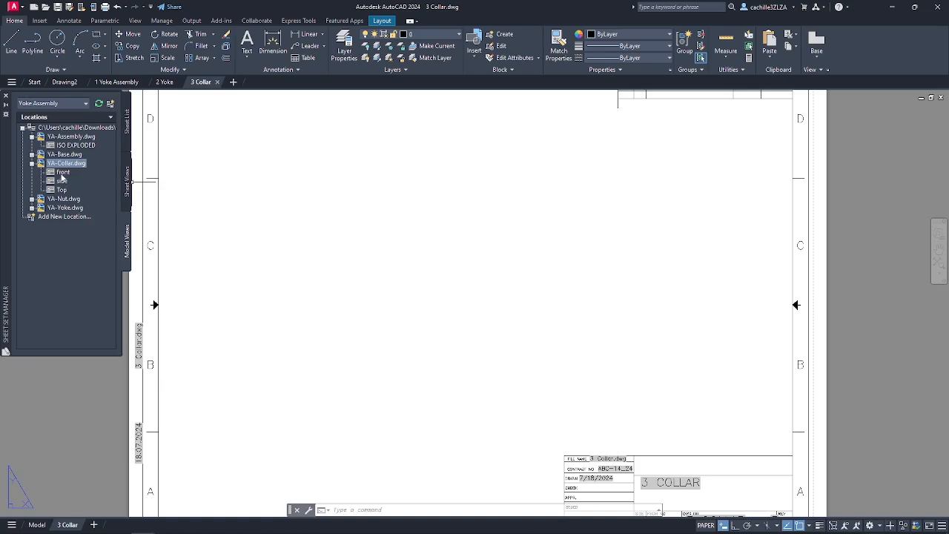
left_click_drag(62, 172, 139, 178)
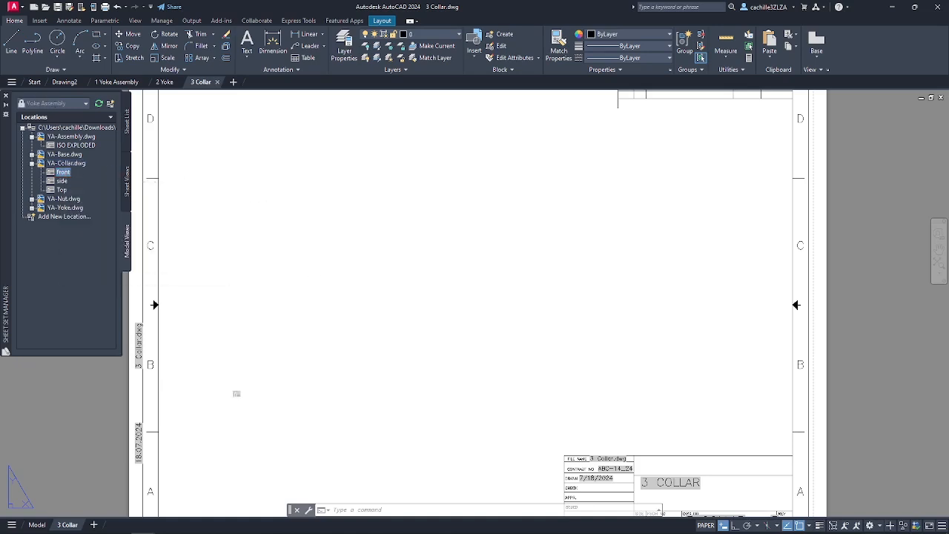
left_click_drag(247, 402, 246, 387)
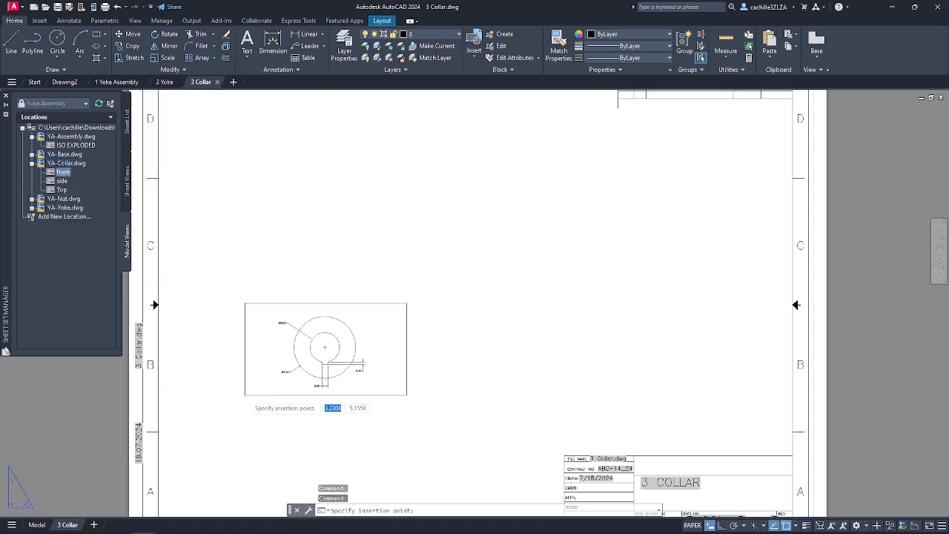
left_click(248, 385)
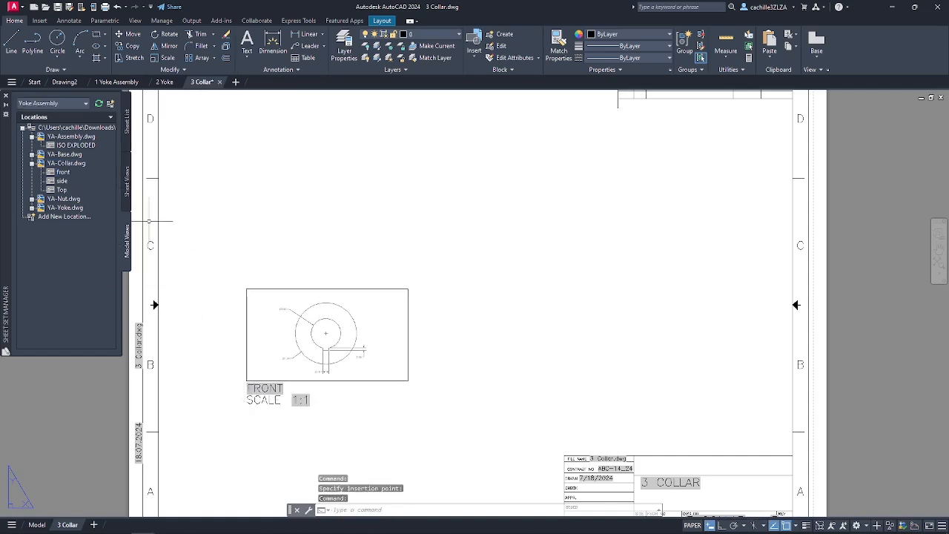
Place the collar's side view at 1:1 to the right of the front view and its Top view above the front view.
left_click_drag(62, 184, 558, 331)
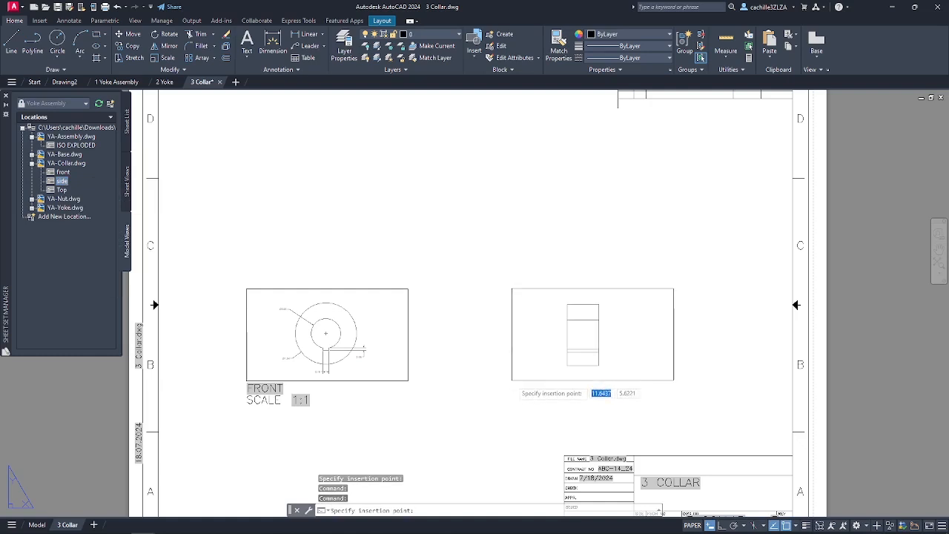
left_click(511, 381)
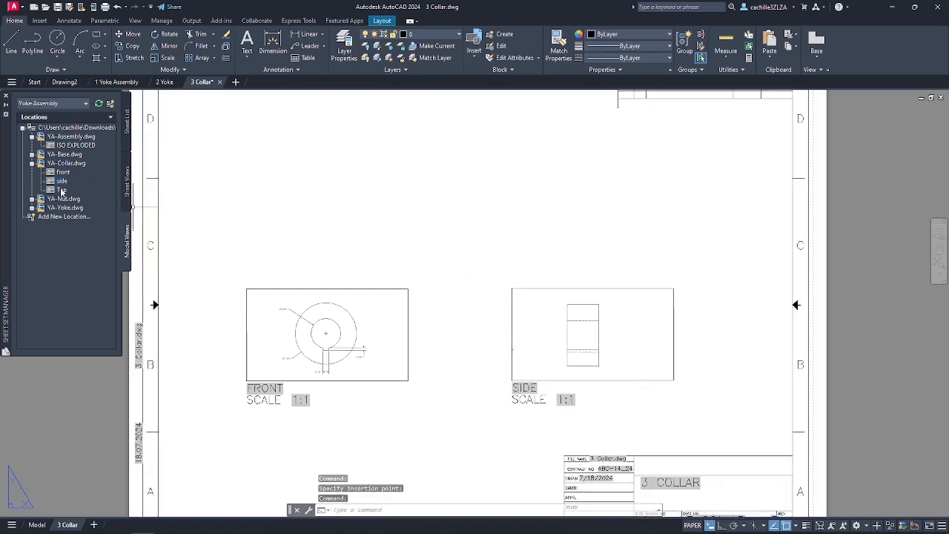
left_click_drag(62, 192, 275, 189)
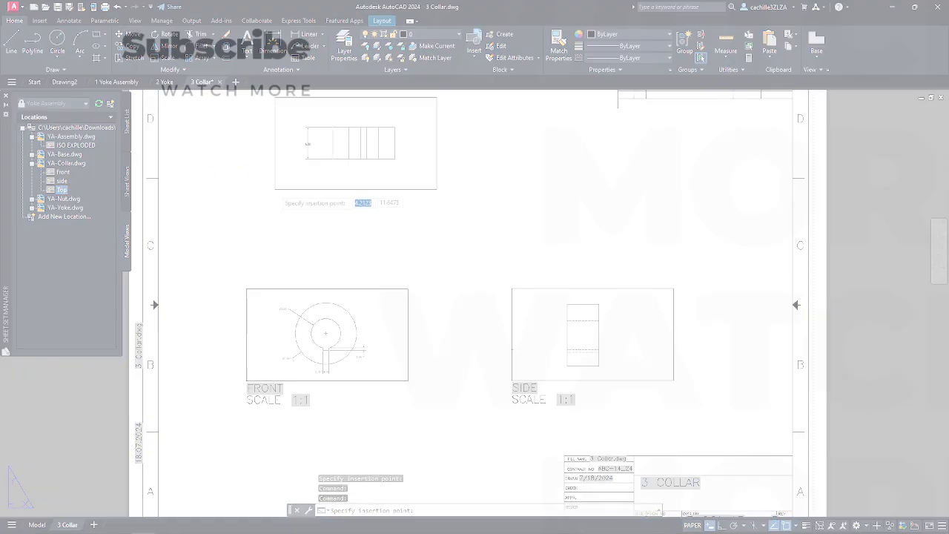